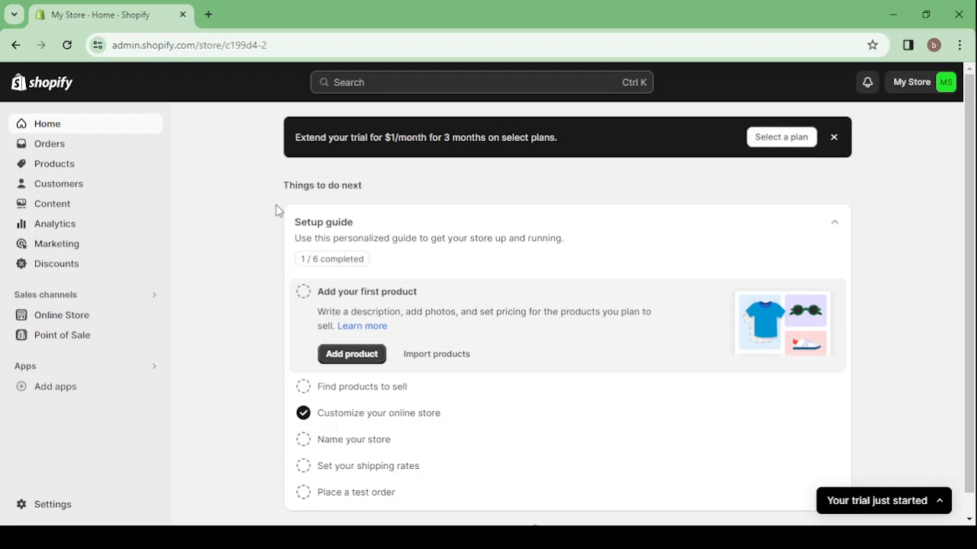
# Check the trial notice for its end date and plan offer, and collapse it again.
pyautogui.click(942, 502)
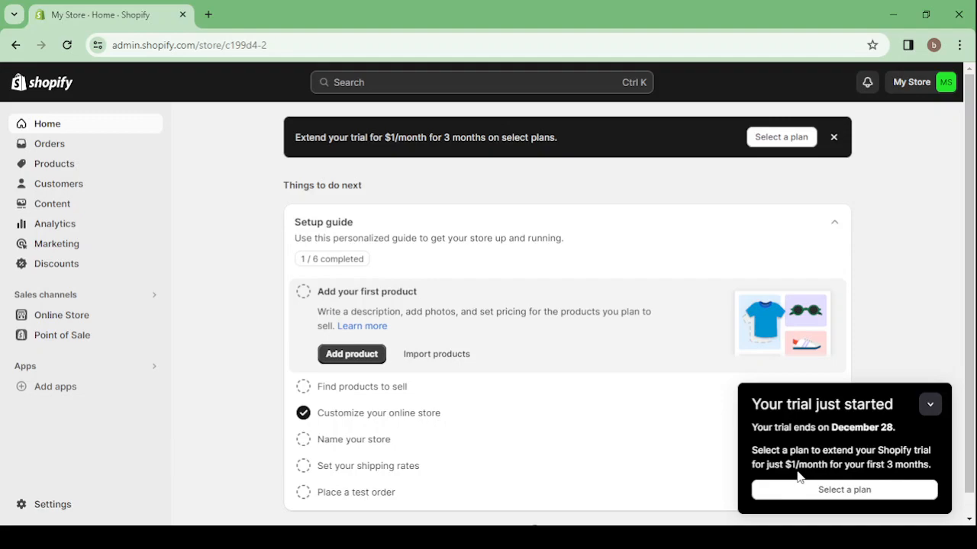
pyautogui.click(932, 404)
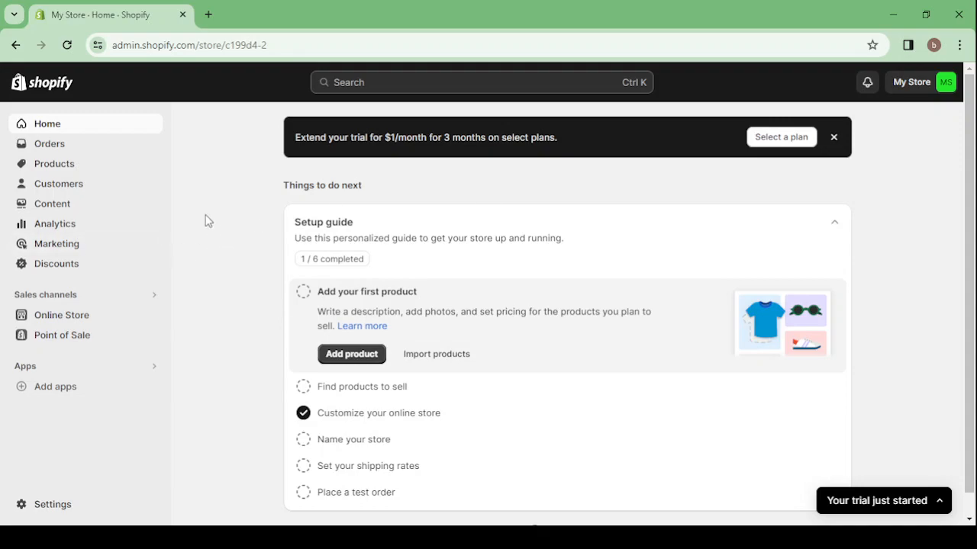
# Look through the Orders, Products, Customers and Content sections of the store admin.
pyautogui.click(97, 149)
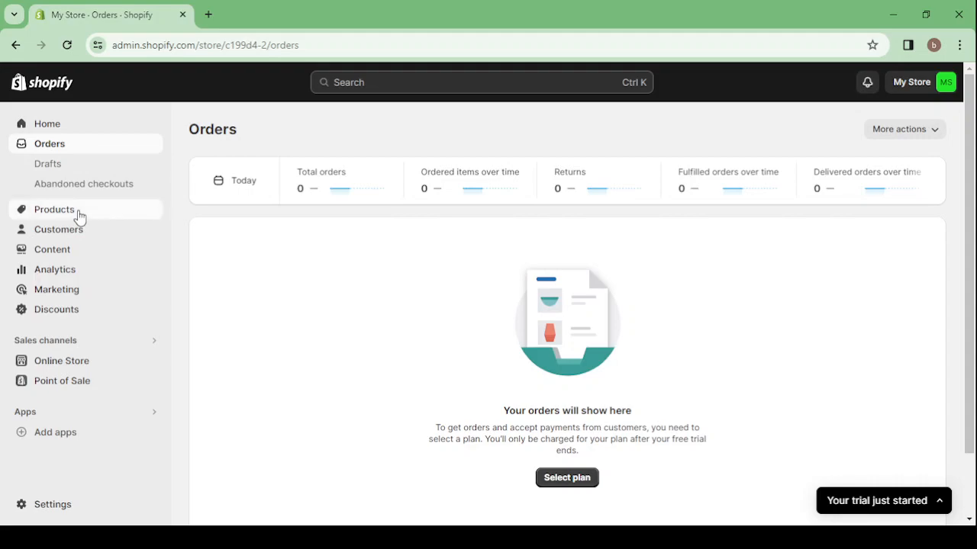
pyautogui.click(76, 214)
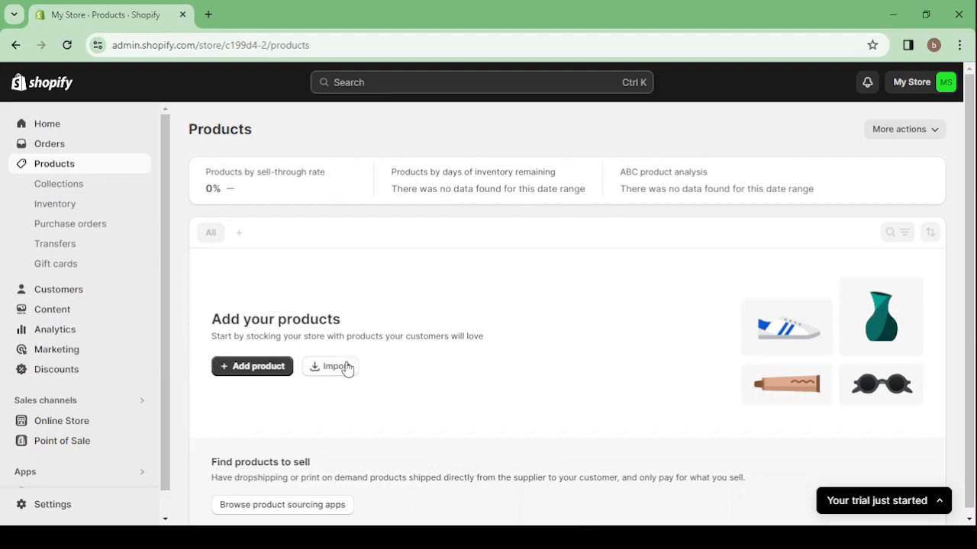
pyautogui.click(91, 297)
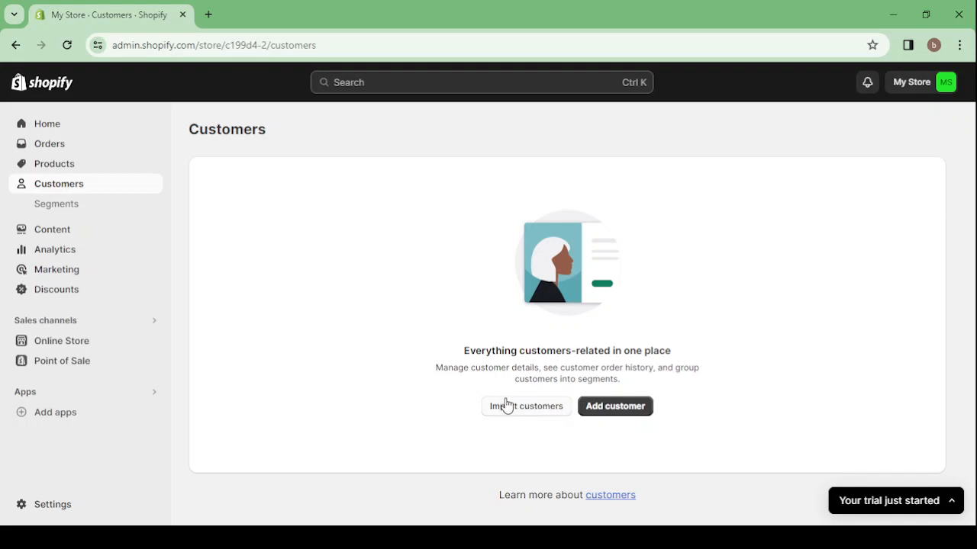
pyautogui.click(75, 232)
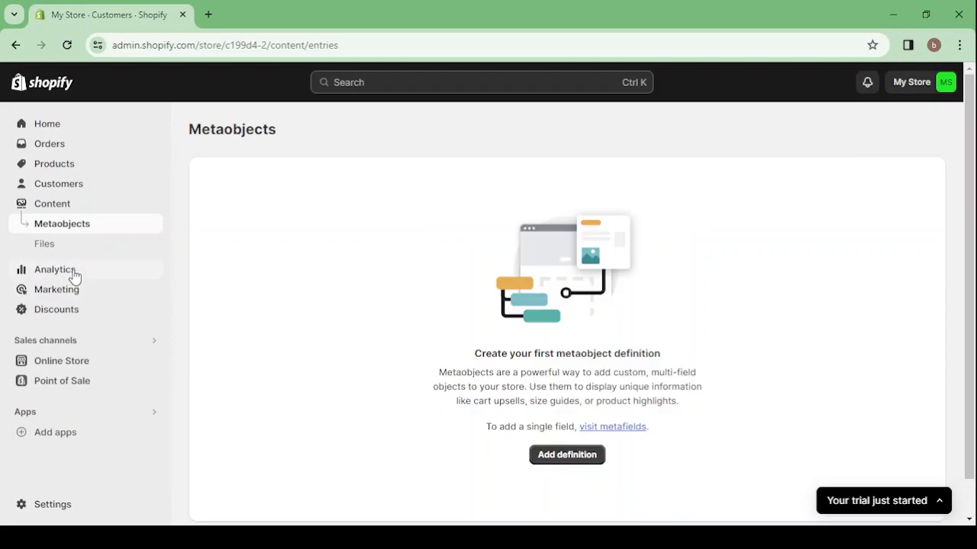
# Examine the Analytics dashboard's reports on sales, store sessions, conversion rate, orders and top selling products.
pyautogui.click(74, 277)
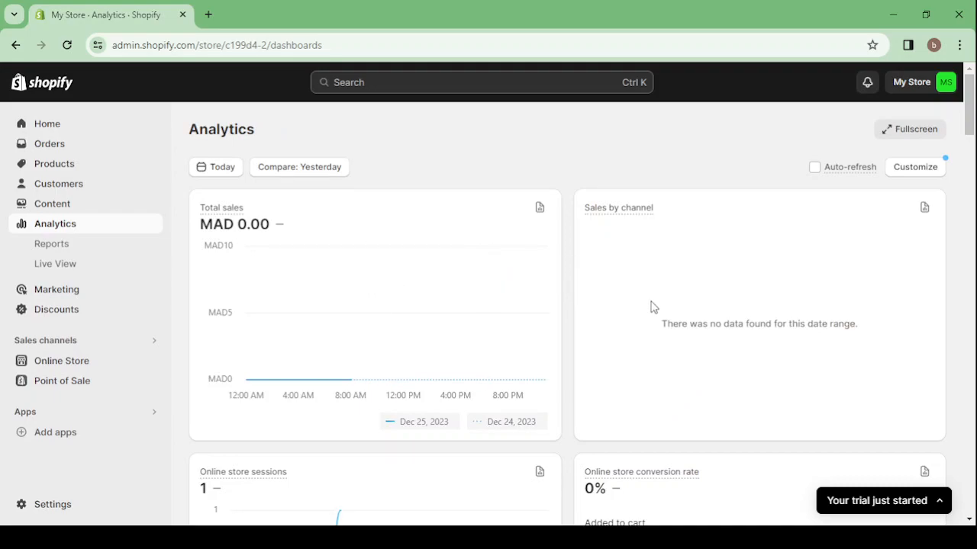
pyautogui.scroll(-3, 645, 285)
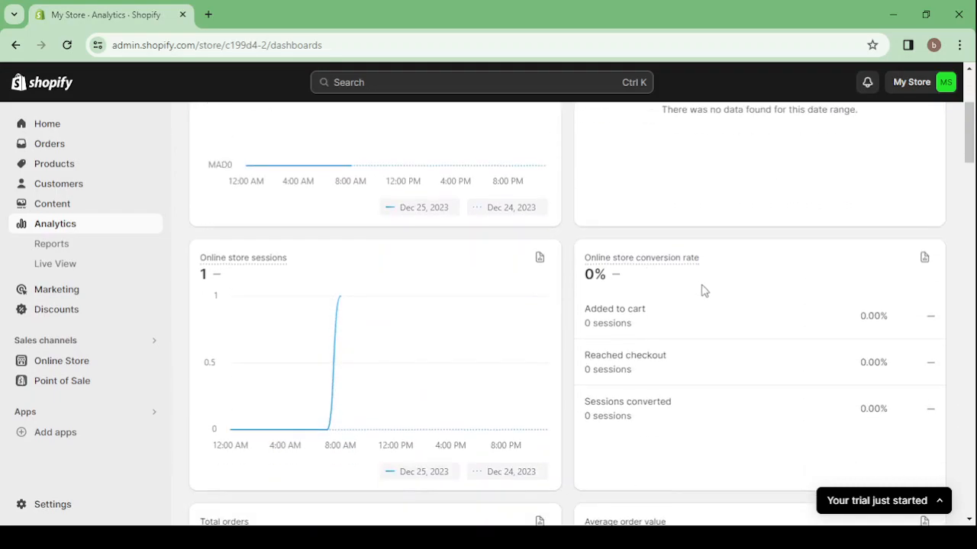
pyautogui.scroll(-3, 438, 347)
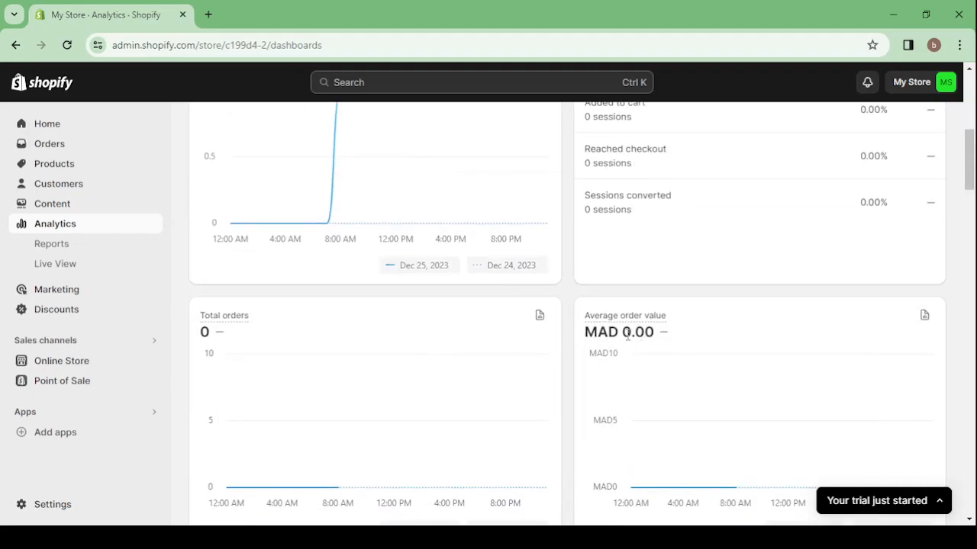
pyautogui.scroll(-1, 434, 347)
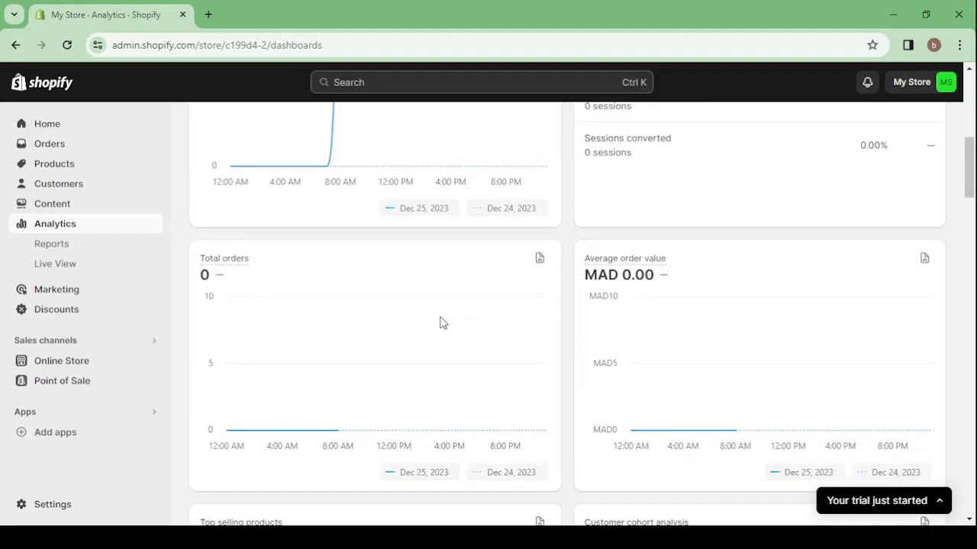
pyautogui.scroll(-4, 412, 281)
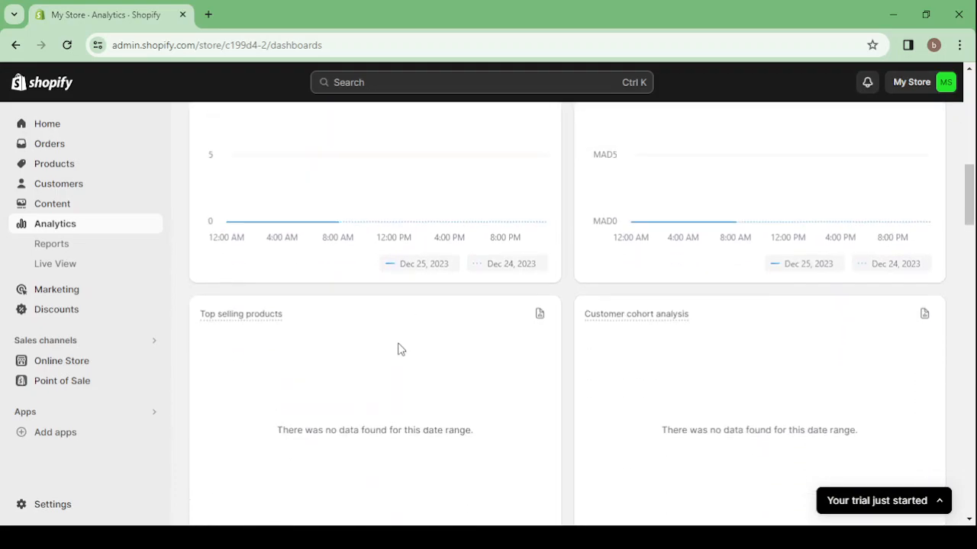
pyautogui.scroll(5, 398, 348)
pyautogui.scroll(1, 397, 349)
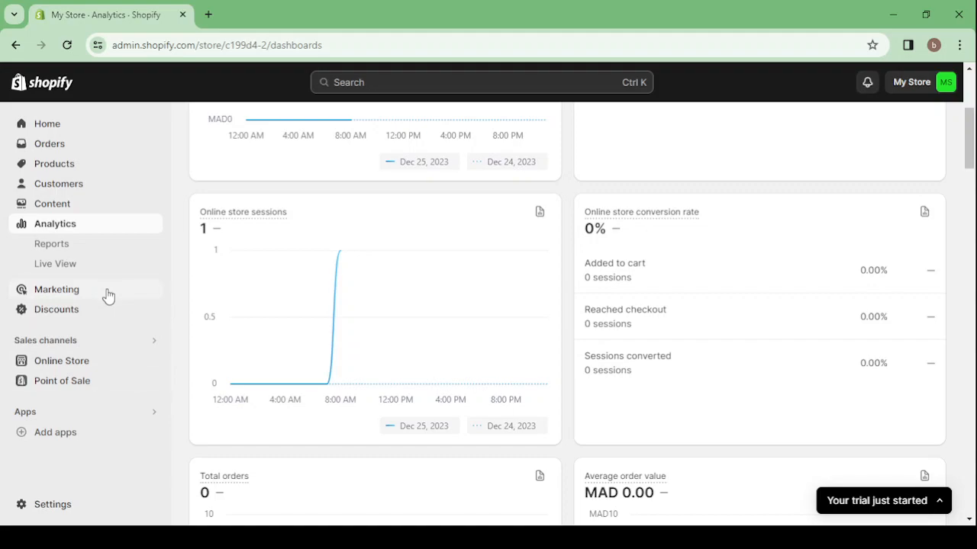
# View the live storefront from the Online Store themes page, look over its home page and close it.
pyautogui.click(105, 365)
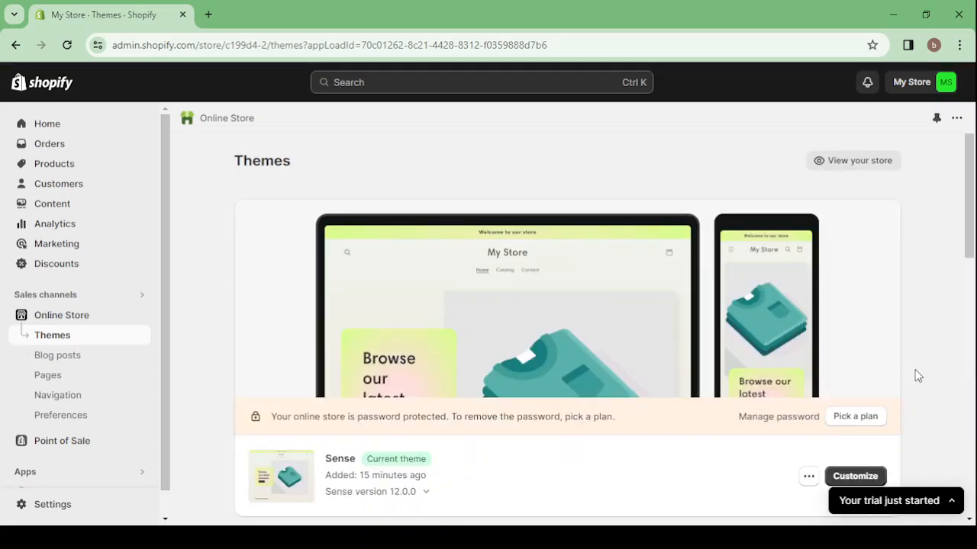
pyautogui.scroll(-1, 908, 369)
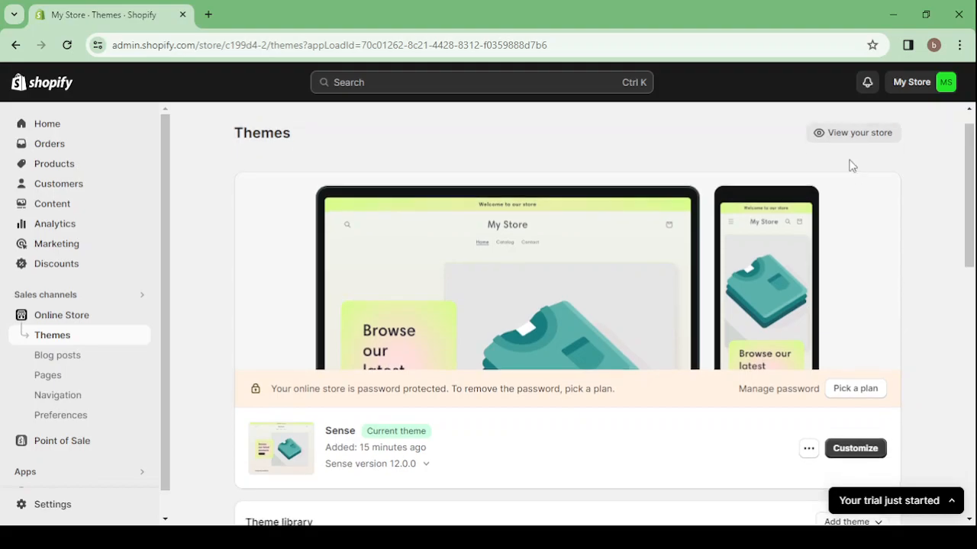
pyautogui.click(848, 134)
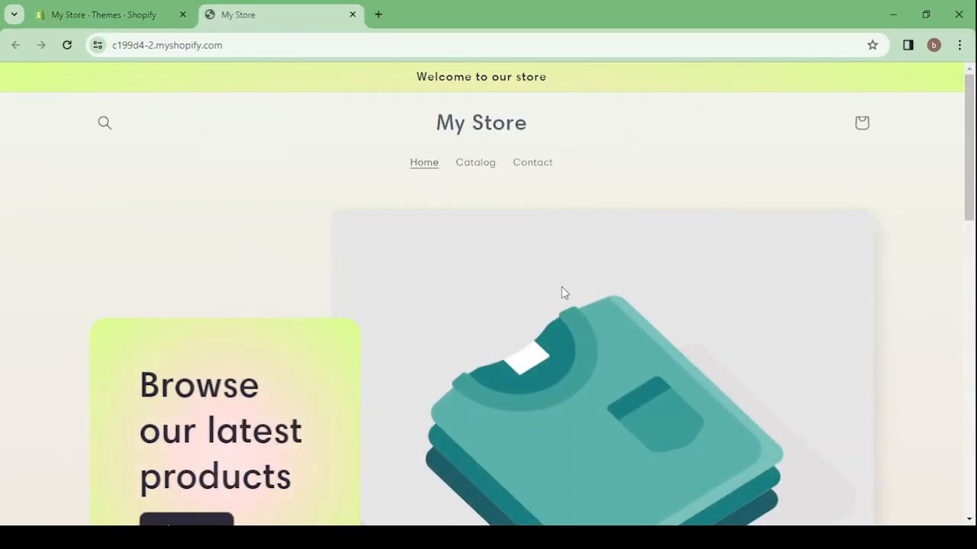
pyautogui.scroll(-6, 563, 292)
pyautogui.scroll(3, 542, 341)
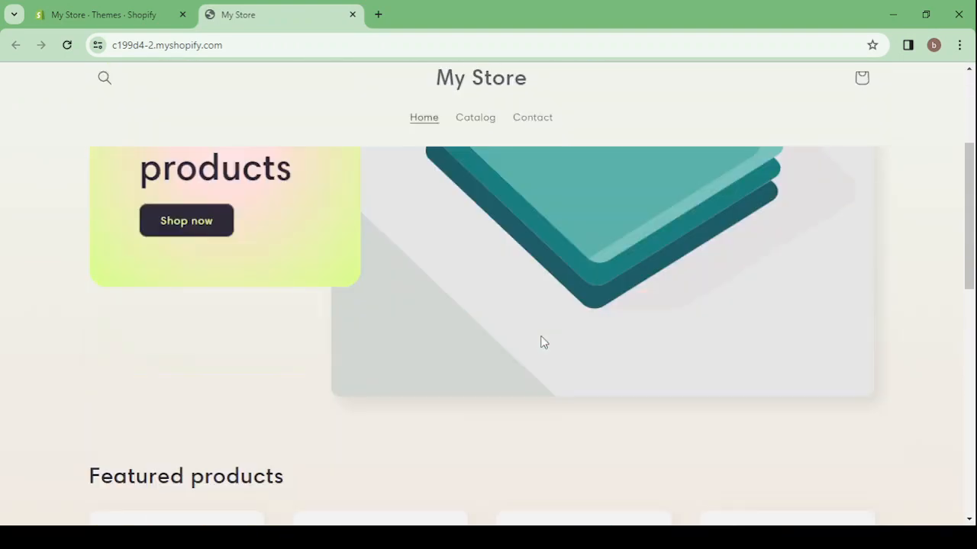
pyautogui.scroll(4, 541, 341)
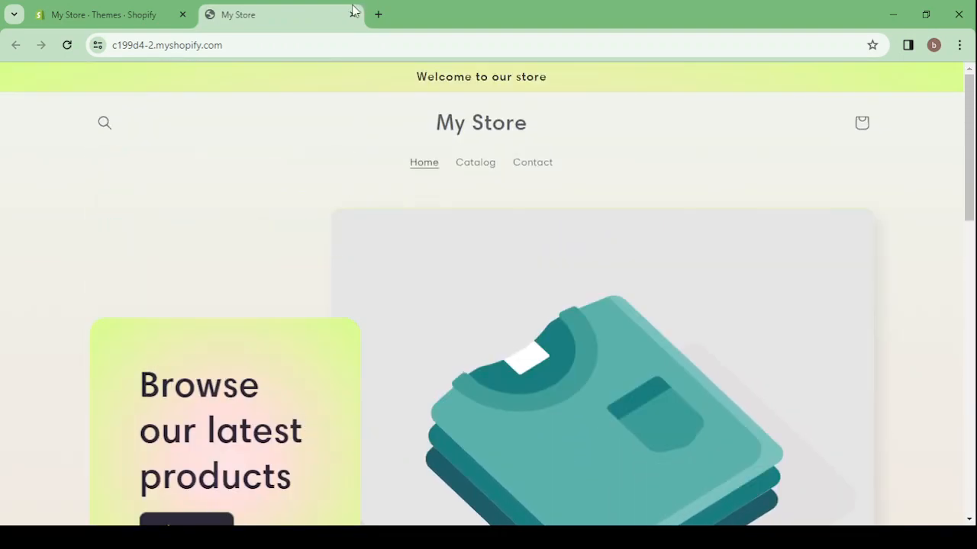
pyautogui.click(356, 14)
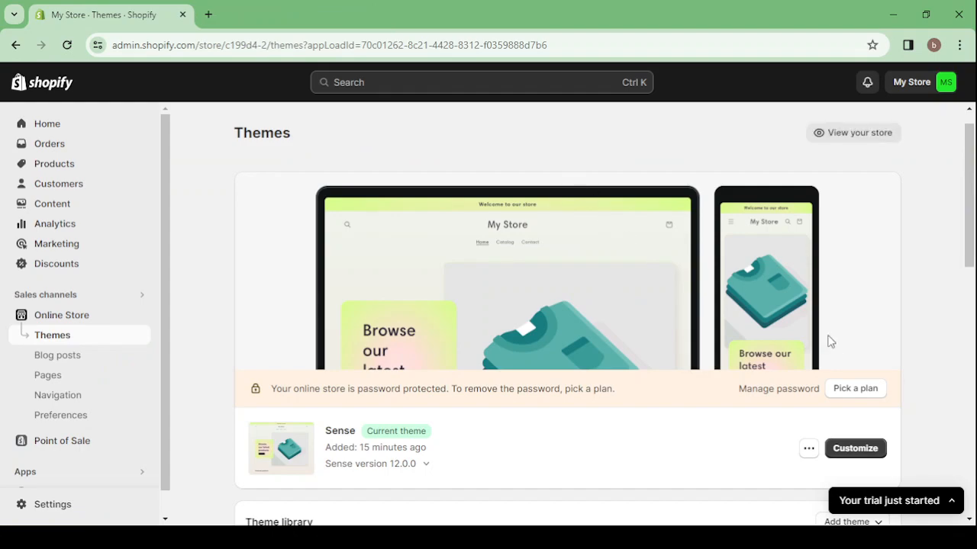
# Review the current theme, the theme library and the popular free themes on the Themes page.
pyautogui.scroll(-1, 920, 362)
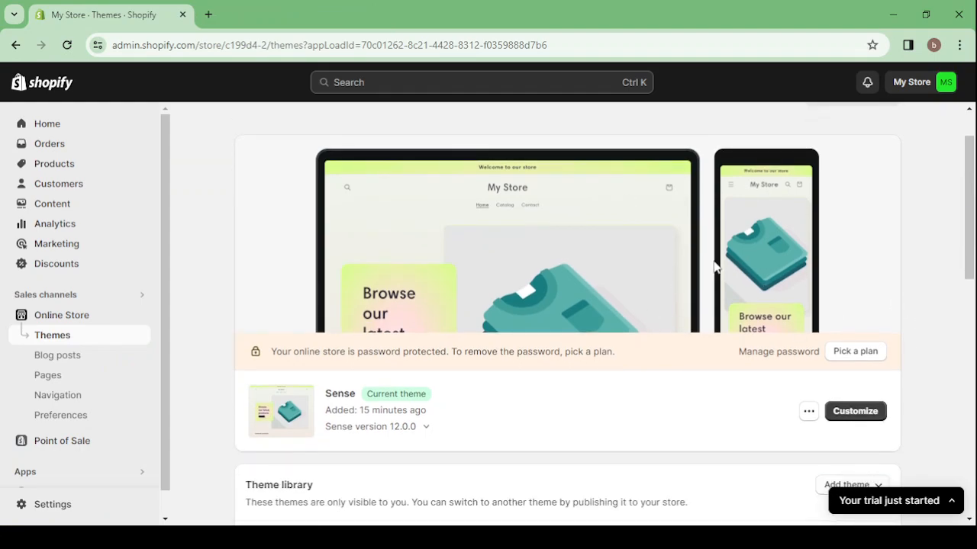
pyautogui.scroll(-4, 926, 305)
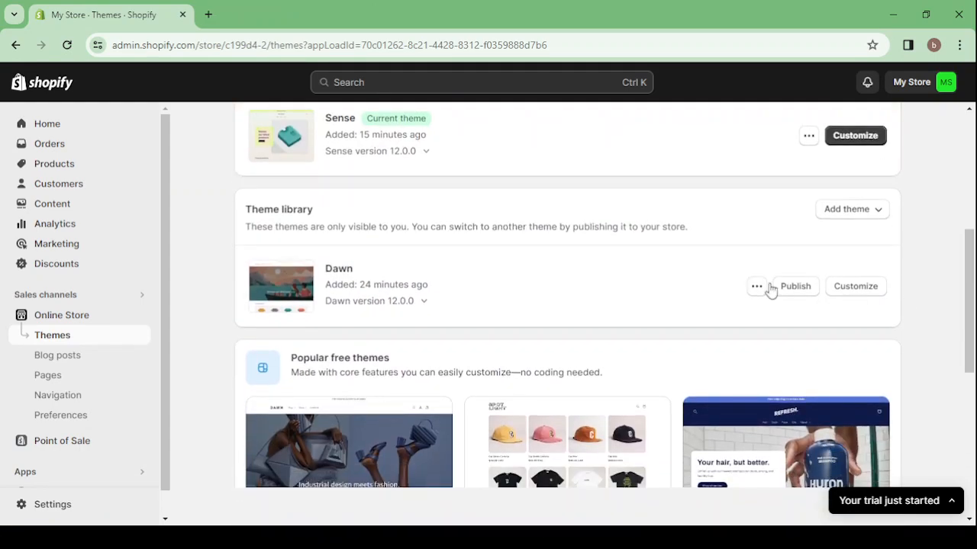
pyautogui.scroll(1, 567, 296)
pyautogui.scroll(3, 568, 296)
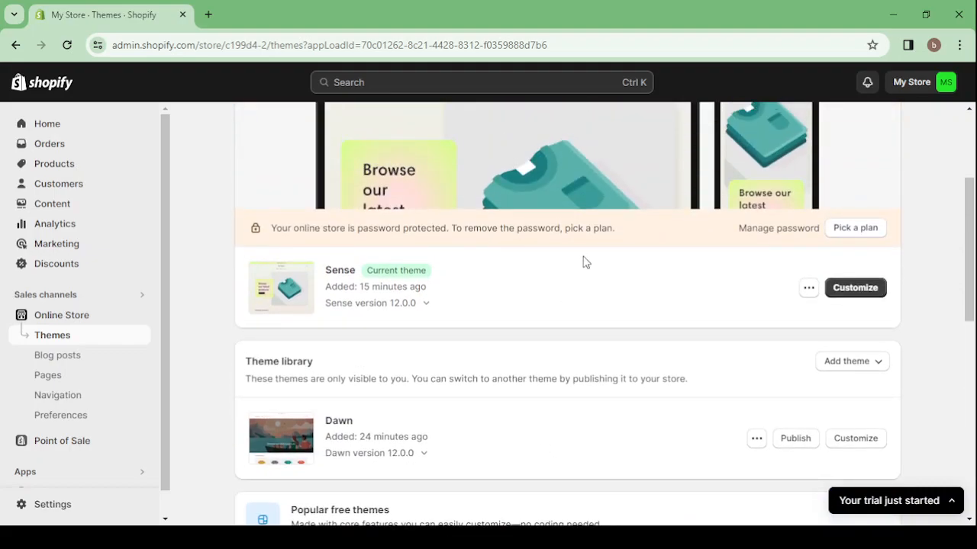
pyautogui.scroll(2, 584, 261)
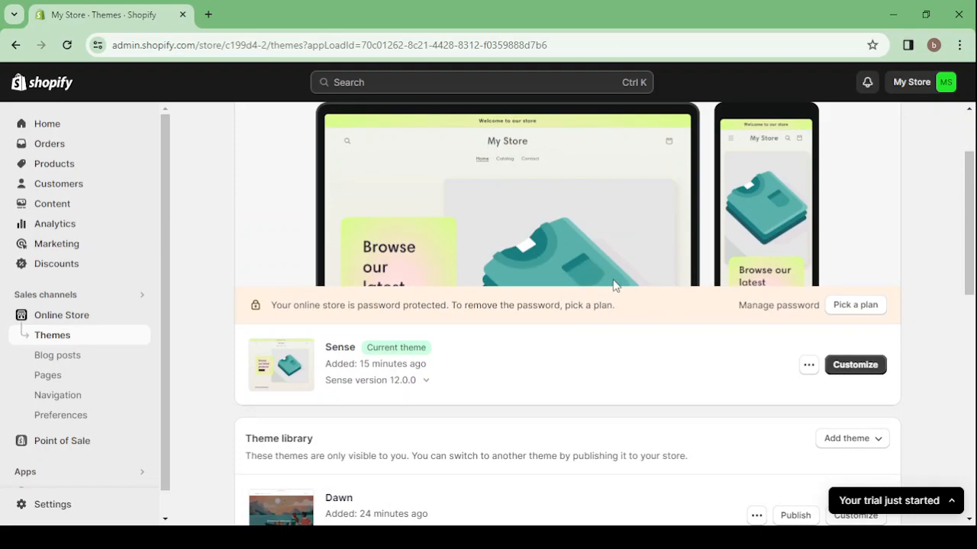
pyautogui.scroll(-5, 615, 286)
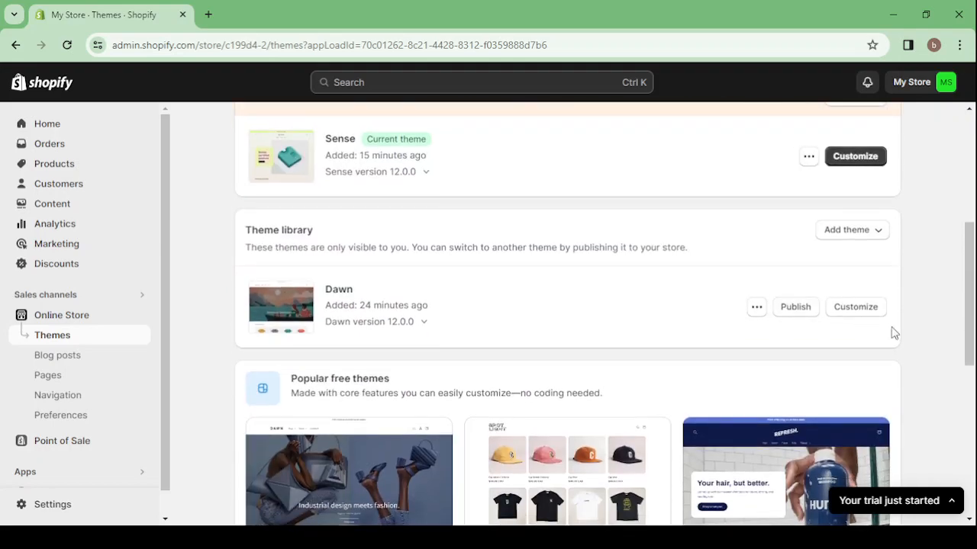
pyautogui.scroll(-8, 923, 305)
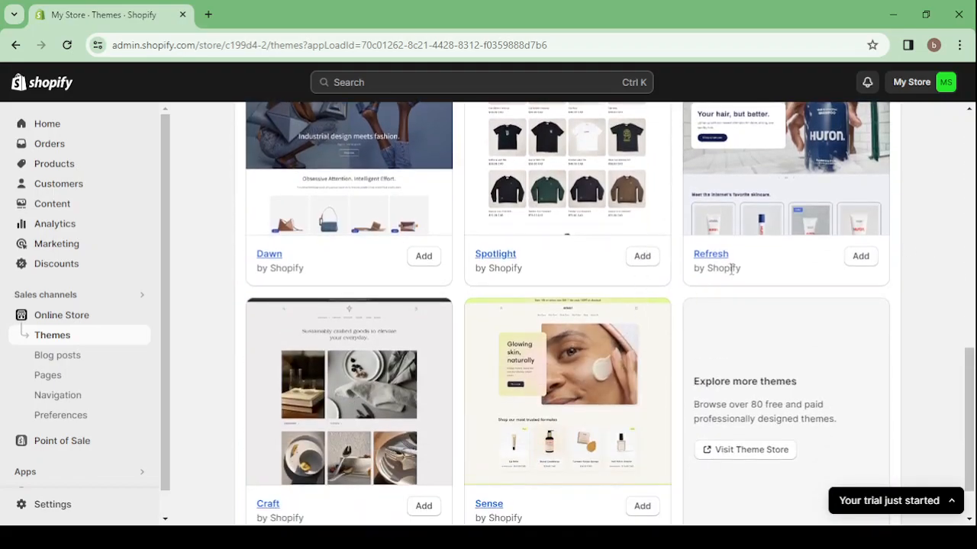
# Visit the Shopify Theme Store and filter the themes by the Free price option.
pyautogui.click(729, 452)
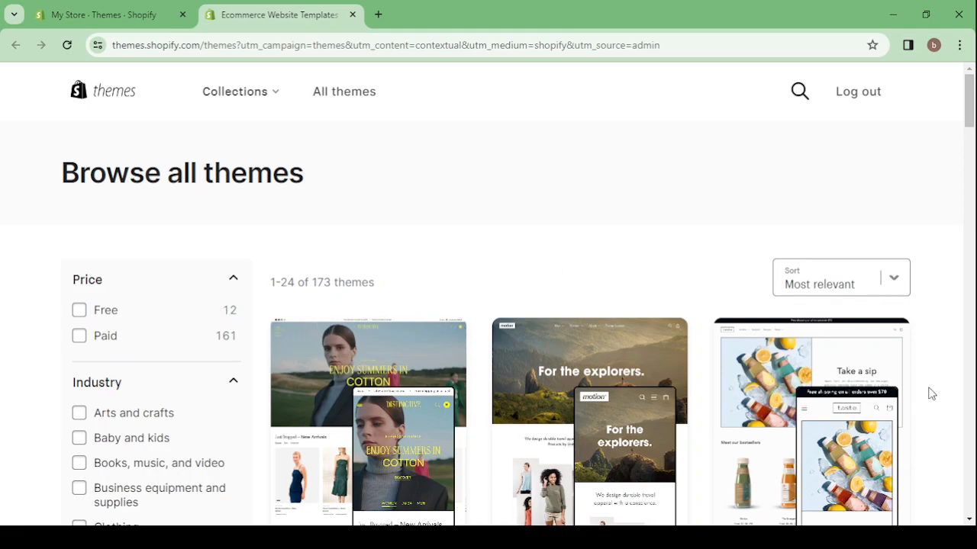
pyautogui.scroll(-2, 920, 392)
pyautogui.scroll(2, 918, 395)
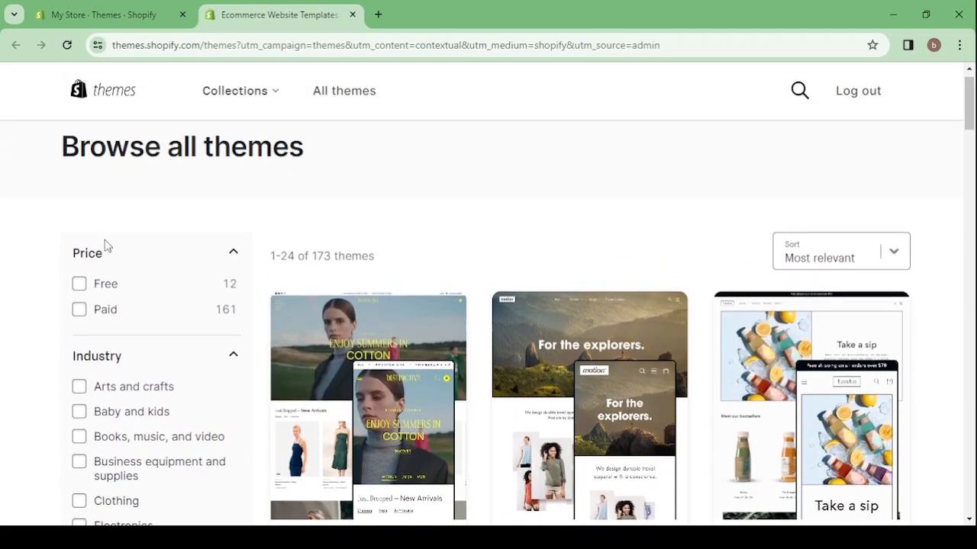
pyautogui.click(80, 284)
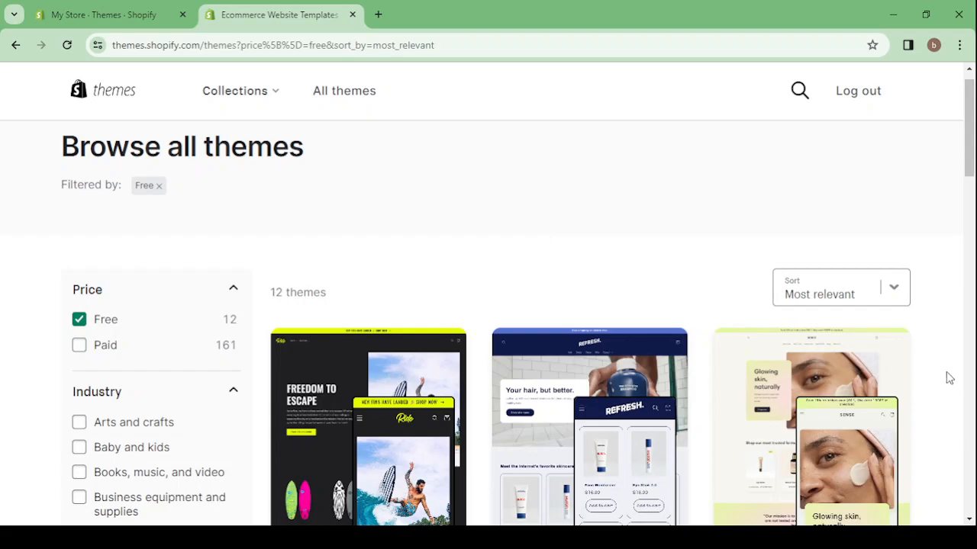
# Browse the free themes in the Theme Store, and return to the current Sense theme on the admin's Themes page.
pyautogui.scroll(-3, 951, 379)
pyautogui.scroll(-2, 957, 370)
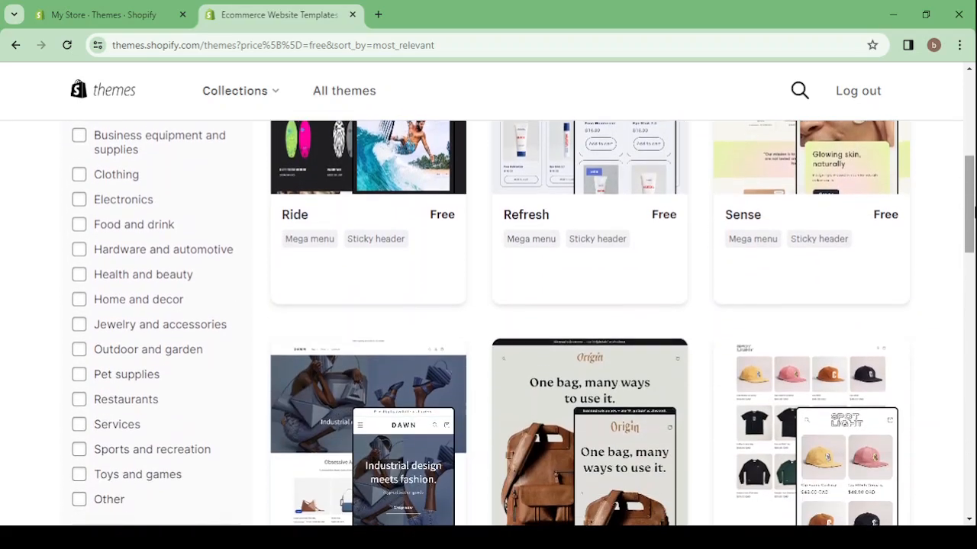
pyautogui.scroll(2, 958, 370)
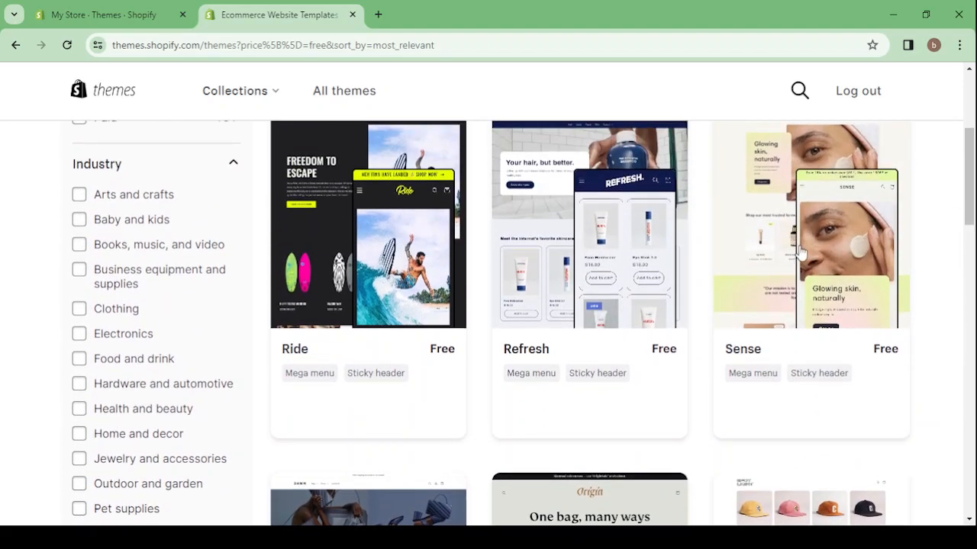
pyautogui.scroll(-6, 974, 252)
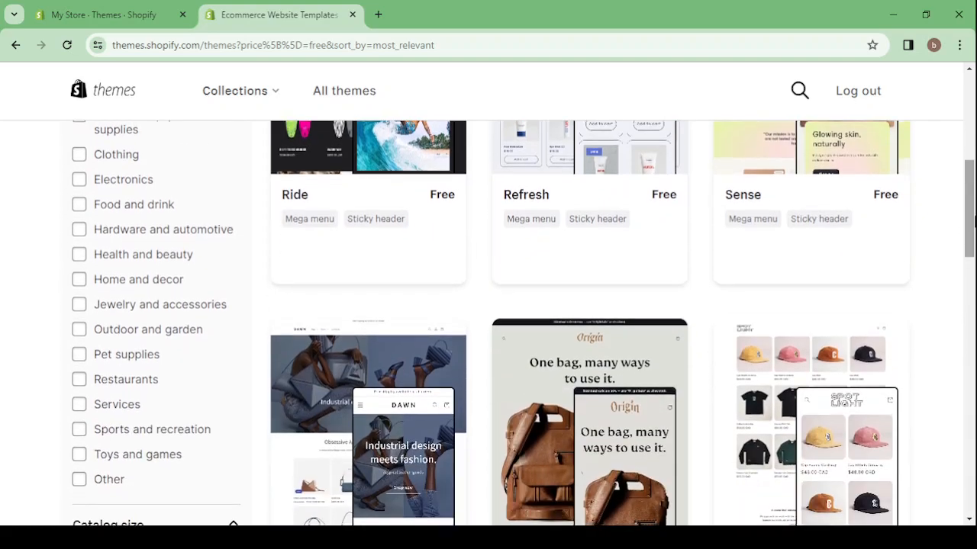
pyautogui.scroll(-5, 974, 148)
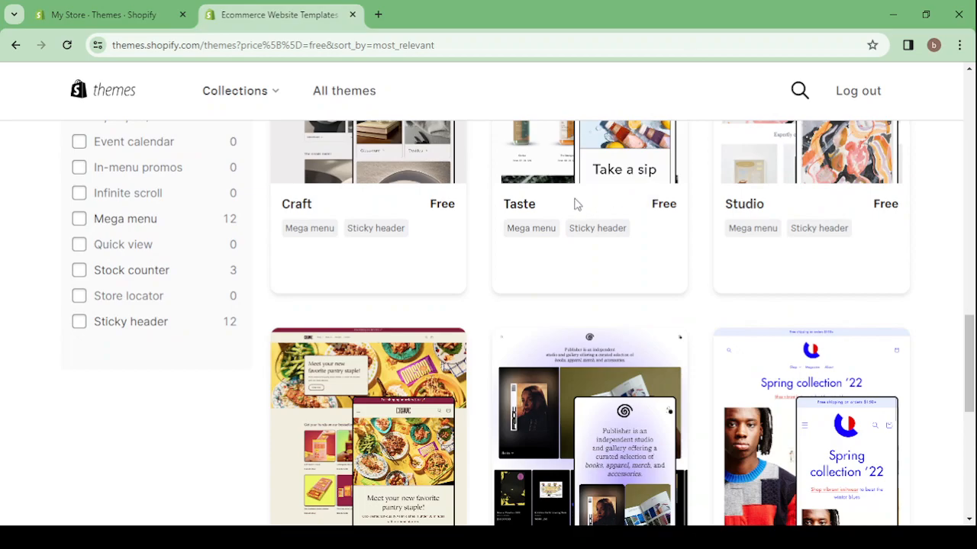
pyautogui.scroll(-4, 720, 241)
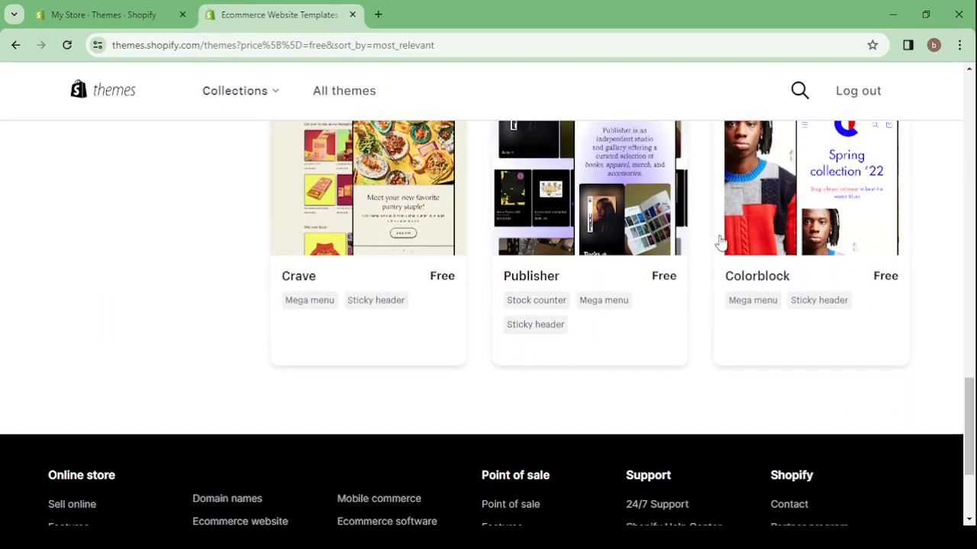
pyautogui.scroll(15, 720, 241)
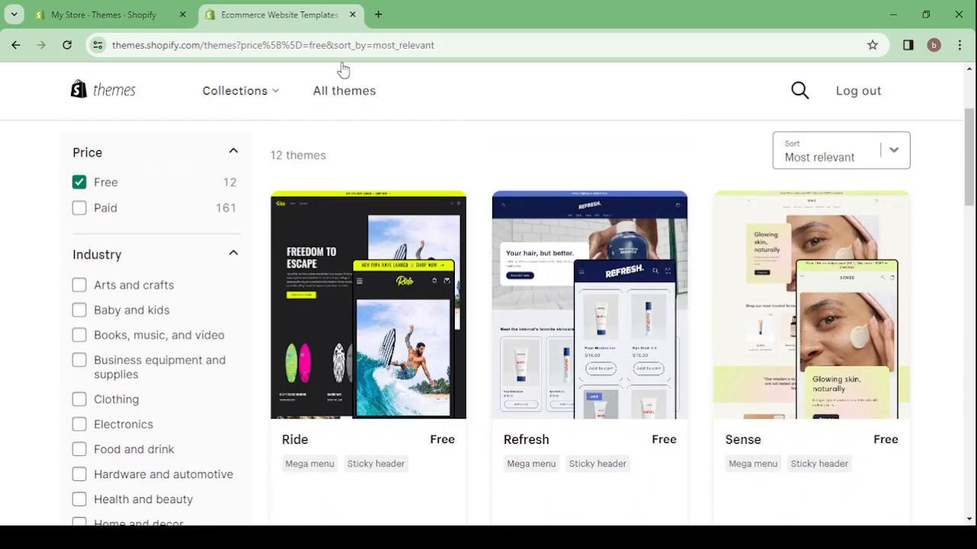
pyautogui.click(353, 16)
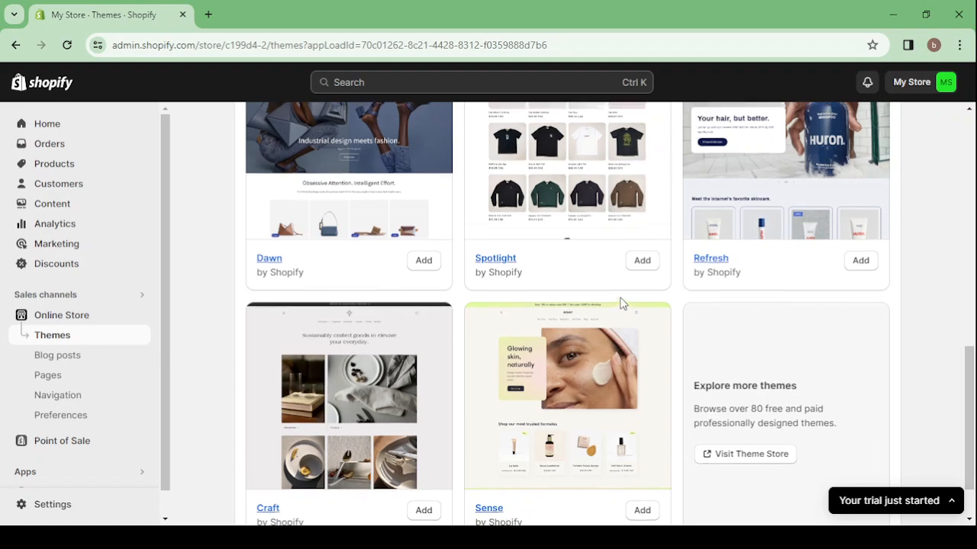
pyautogui.scroll(8, 620, 303)
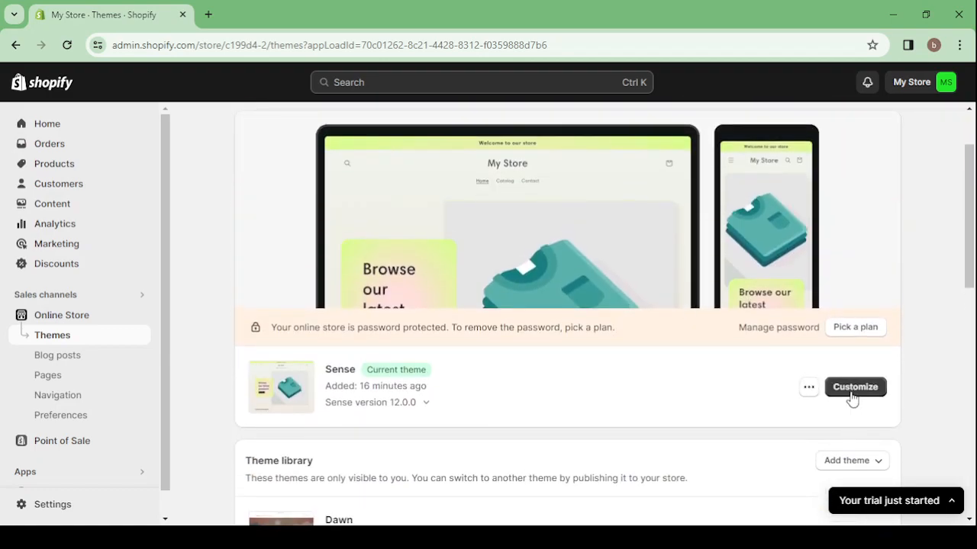
# Open the current Sense theme in the theme editor and select the home page's announcement bar section.
pyautogui.click(855, 387)
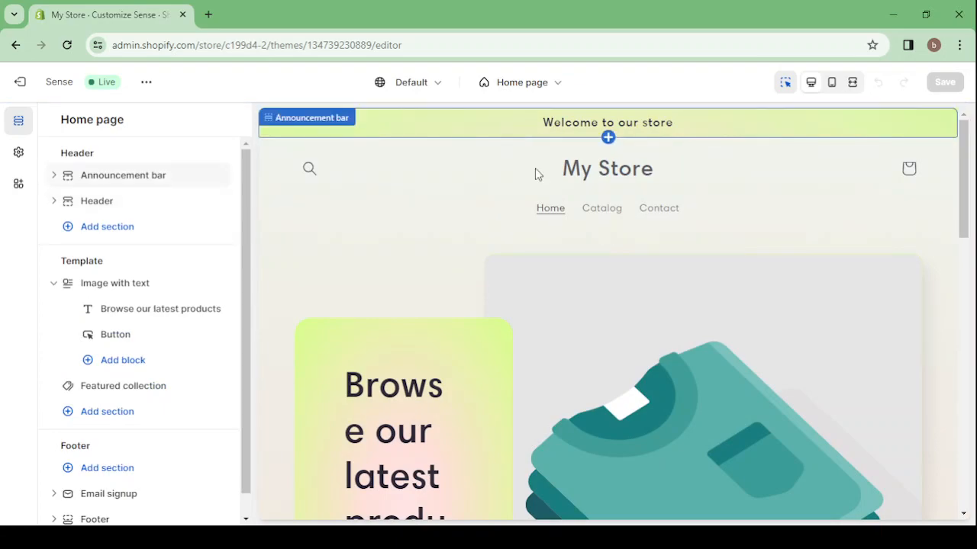
pyautogui.scroll(-2, 539, 296)
pyautogui.scroll(2, 539, 295)
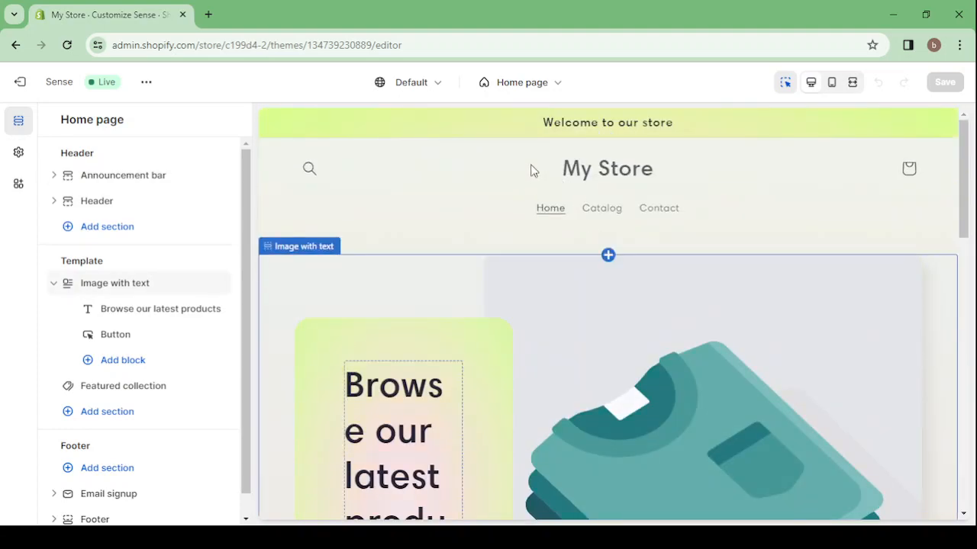
pyautogui.click(493, 125)
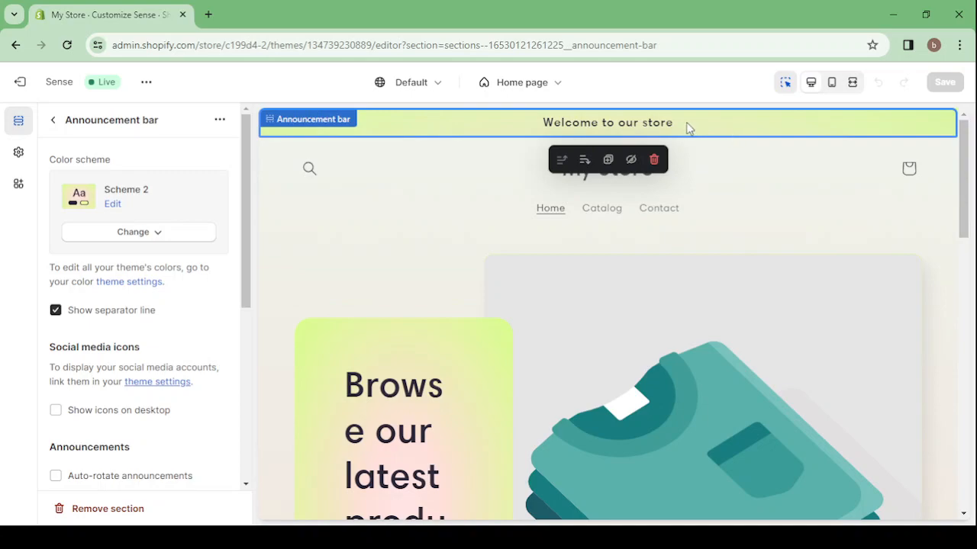
# Turn the preview inspector off, look through the home page preview, and turn the inspector back on.
pyautogui.click(784, 86)
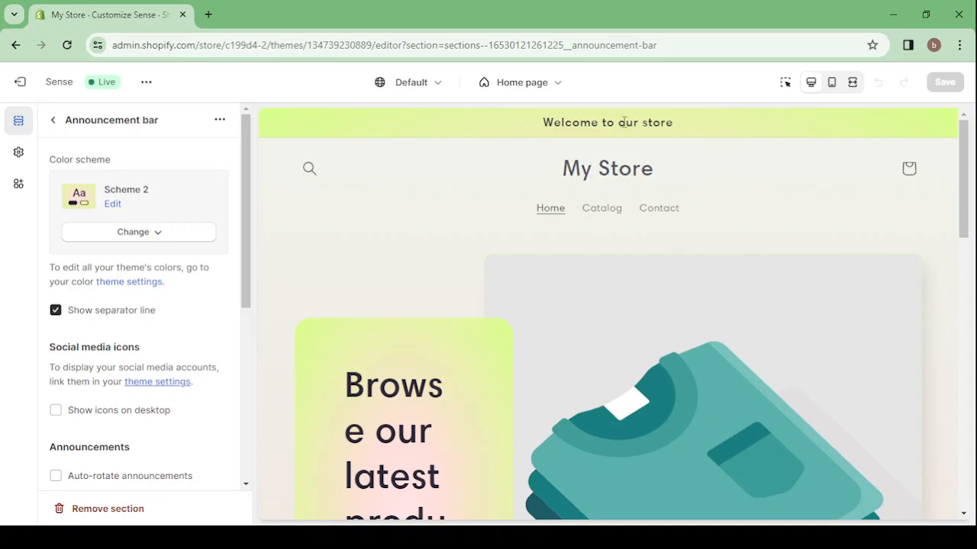
pyautogui.scroll(-5, 621, 258)
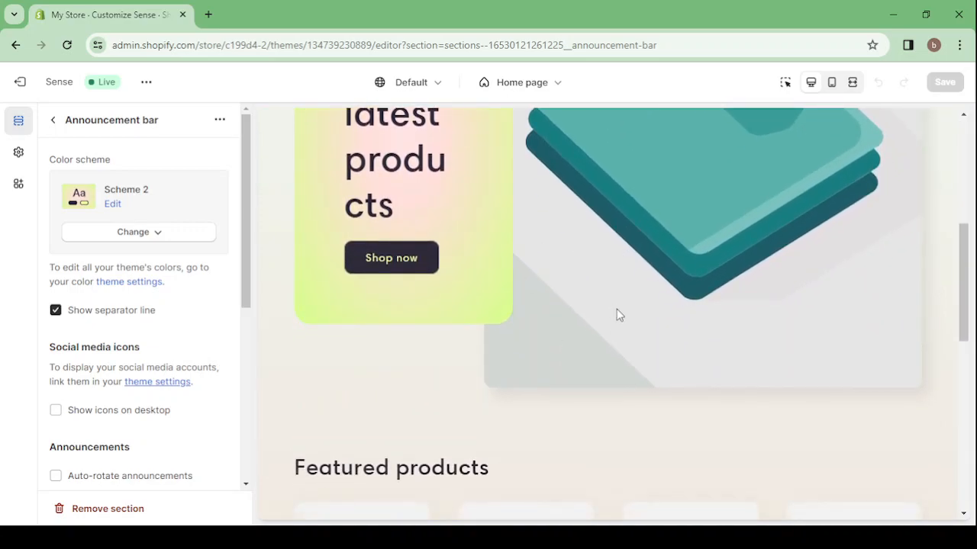
pyautogui.click(782, 85)
pyautogui.scroll(5, 682, 201)
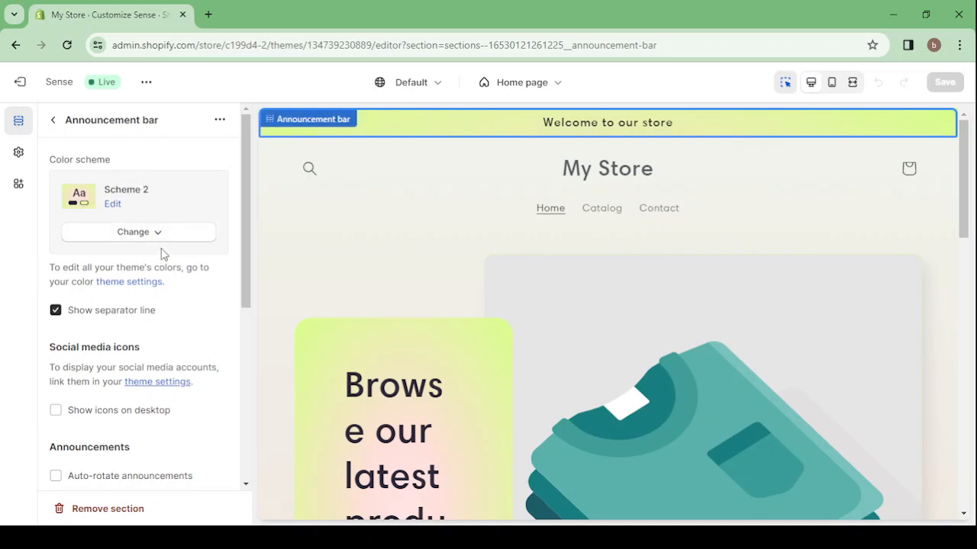
# Try color schemes 1, 3, 4 and 5 on the announcement bar, and set it back to Scheme 2.
pyautogui.click(159, 237)
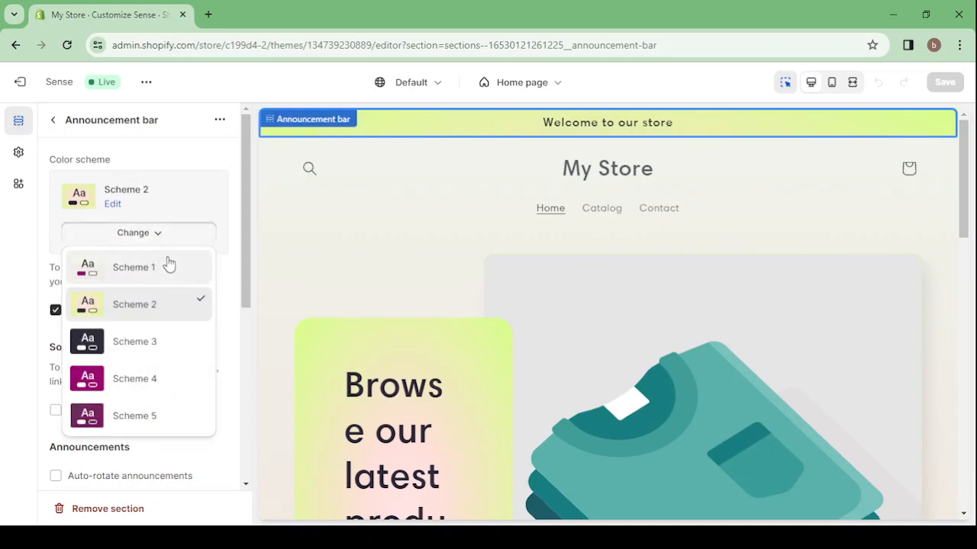
pyautogui.click(135, 271)
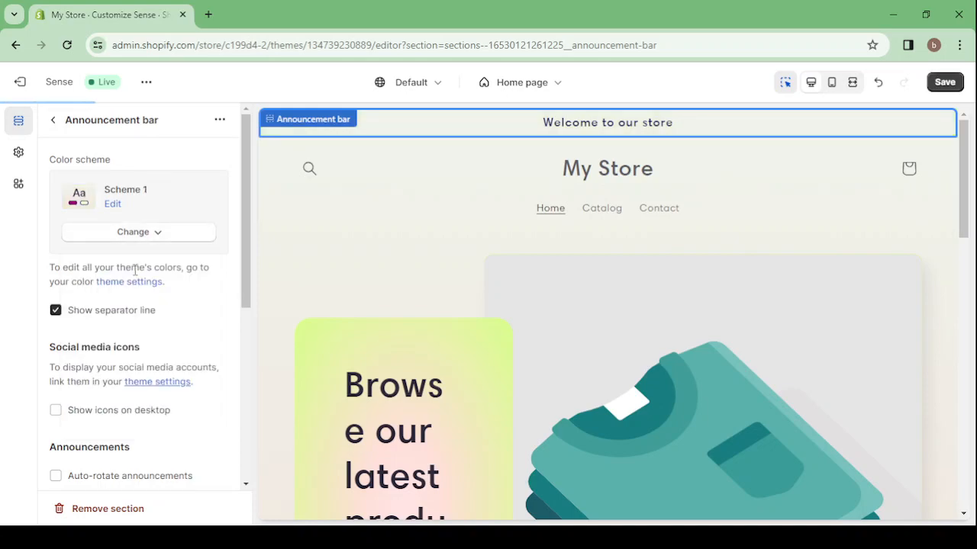
pyautogui.click(149, 234)
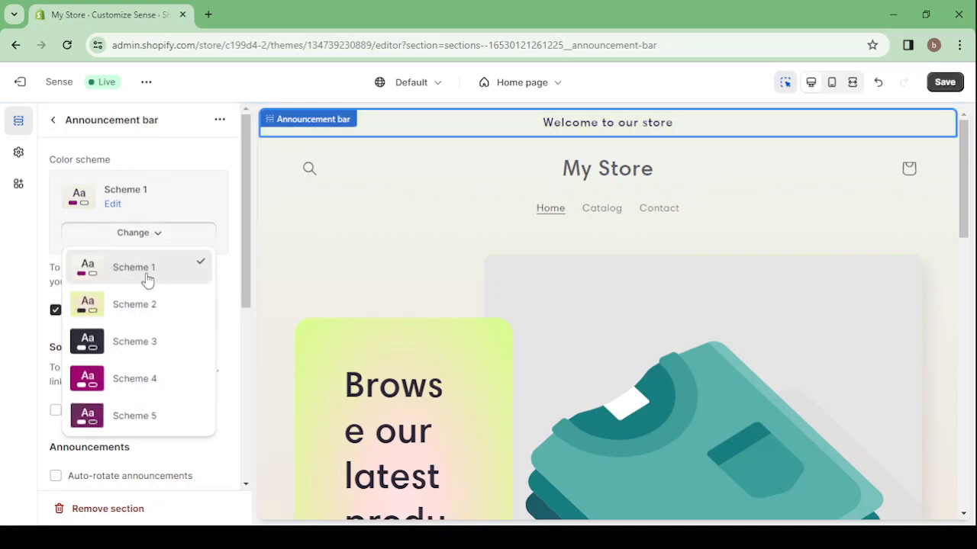
pyautogui.click(147, 344)
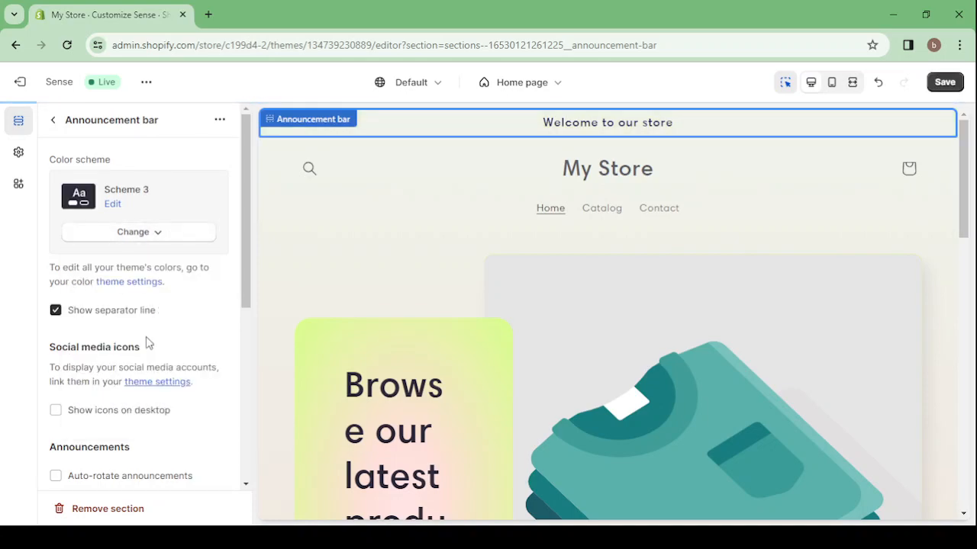
pyautogui.click(161, 236)
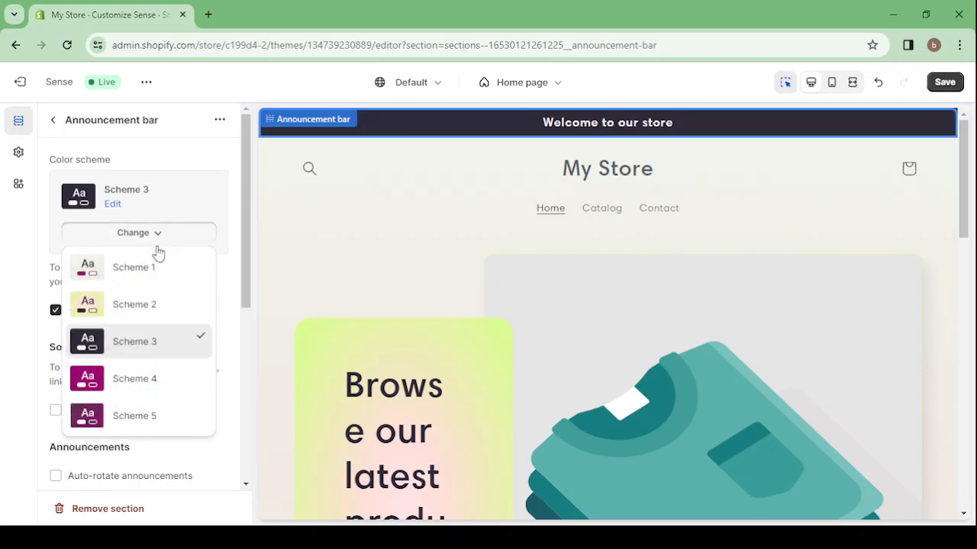
pyautogui.click(156, 380)
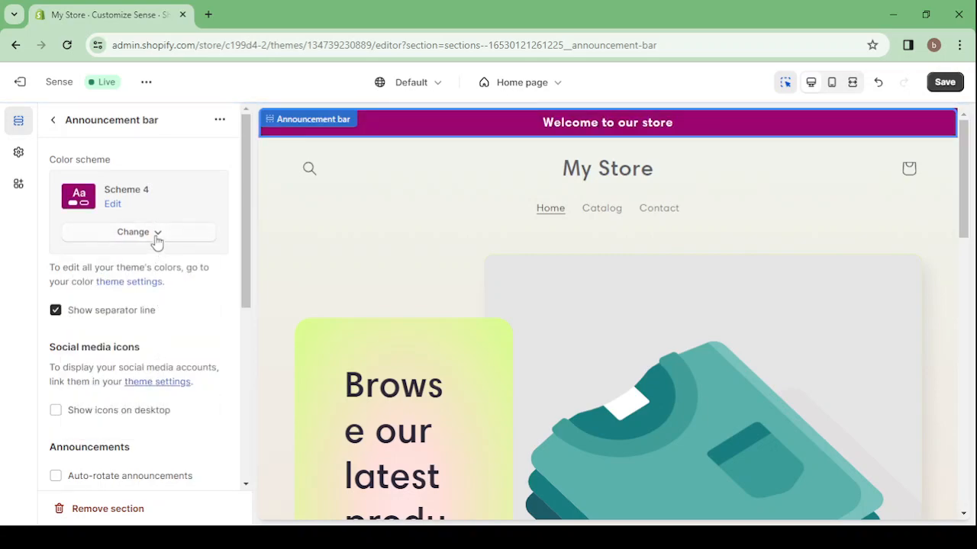
pyautogui.click(156, 242)
pyautogui.click(153, 414)
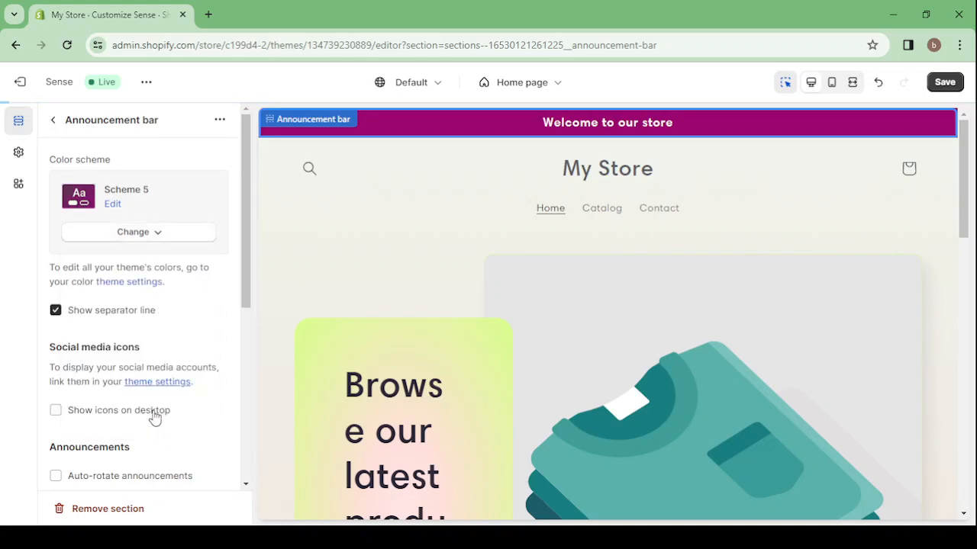
pyautogui.click(148, 240)
pyautogui.click(143, 306)
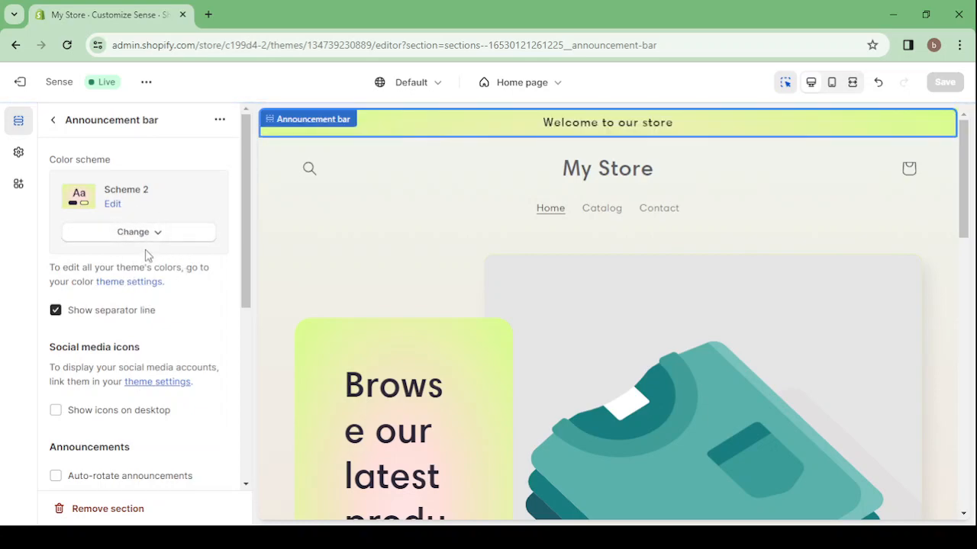
# Enable auto-rotation of announcements in the announcement bar's settings and return to the home page's section list.
pyautogui.scroll(-5, 148, 255)
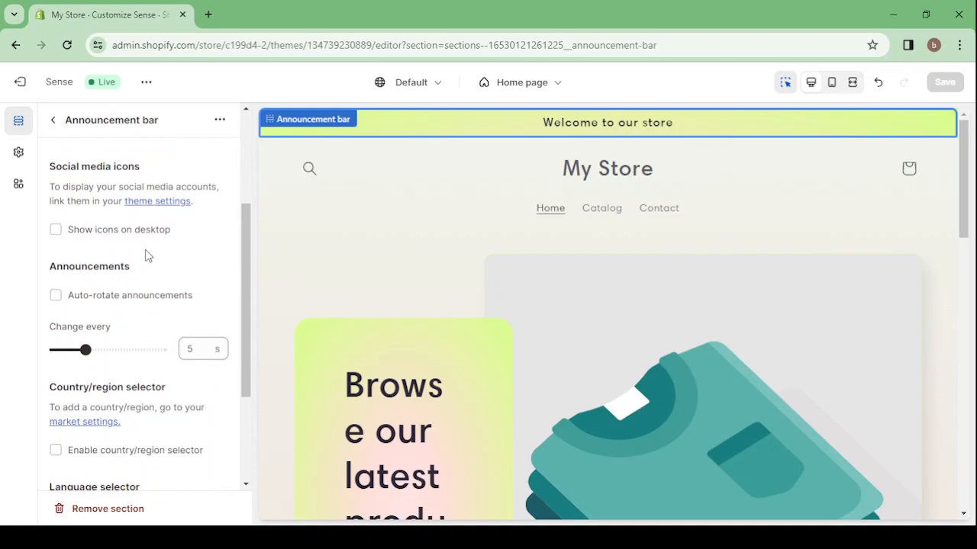
pyautogui.scroll(-3, 149, 255)
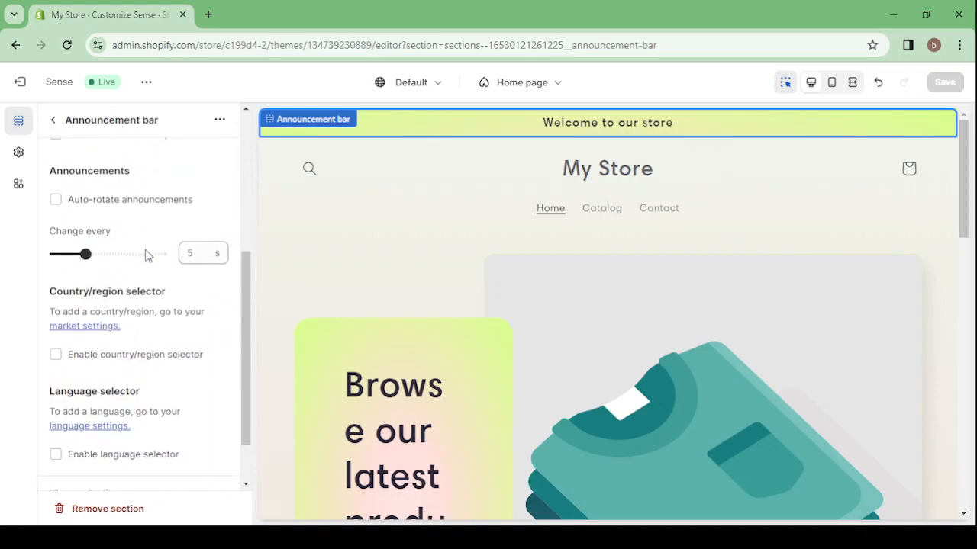
pyautogui.click(56, 200)
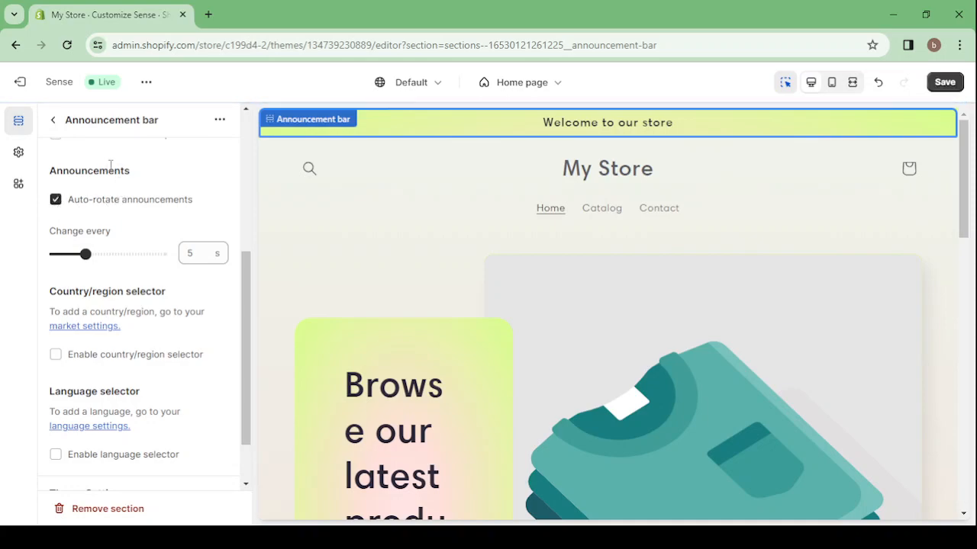
pyautogui.scroll(-1, 145, 206)
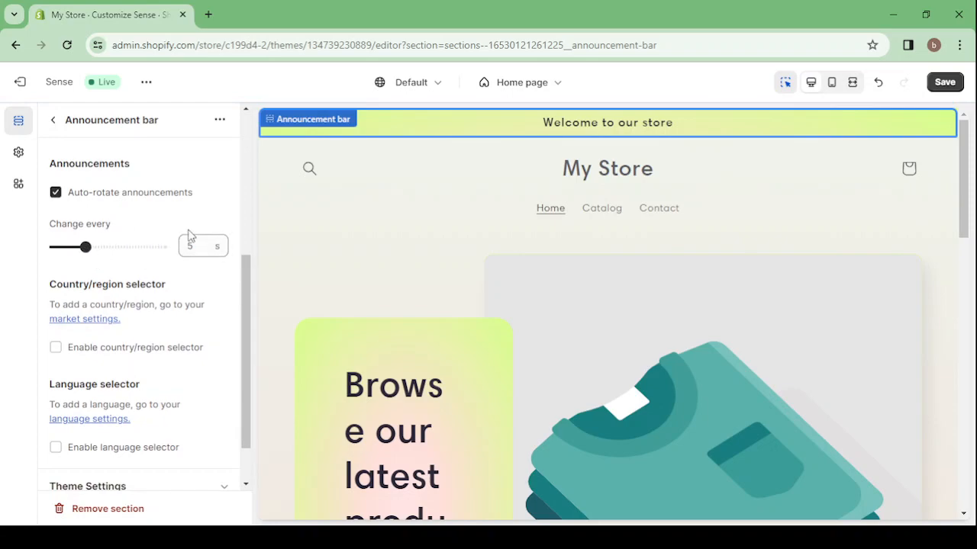
pyautogui.scroll(4, 190, 237)
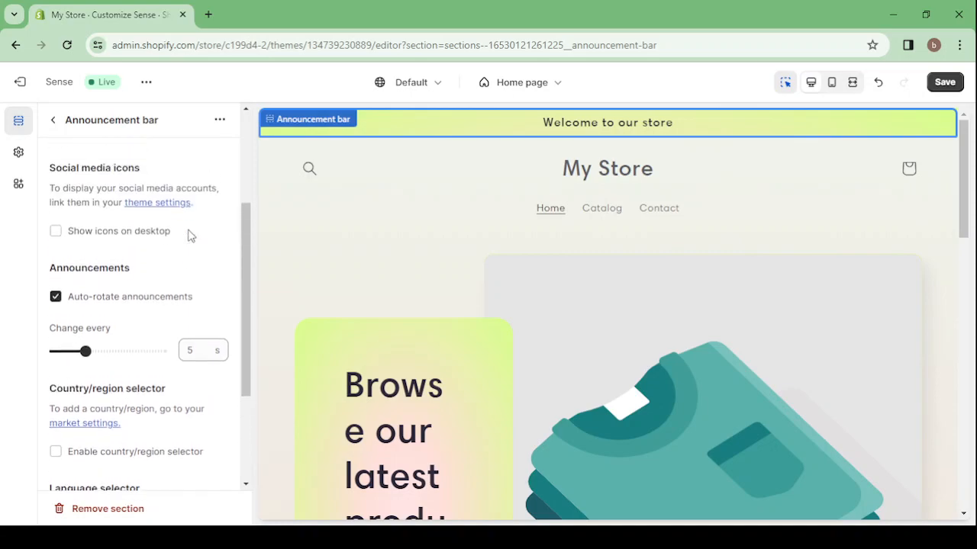
pyautogui.click(53, 120)
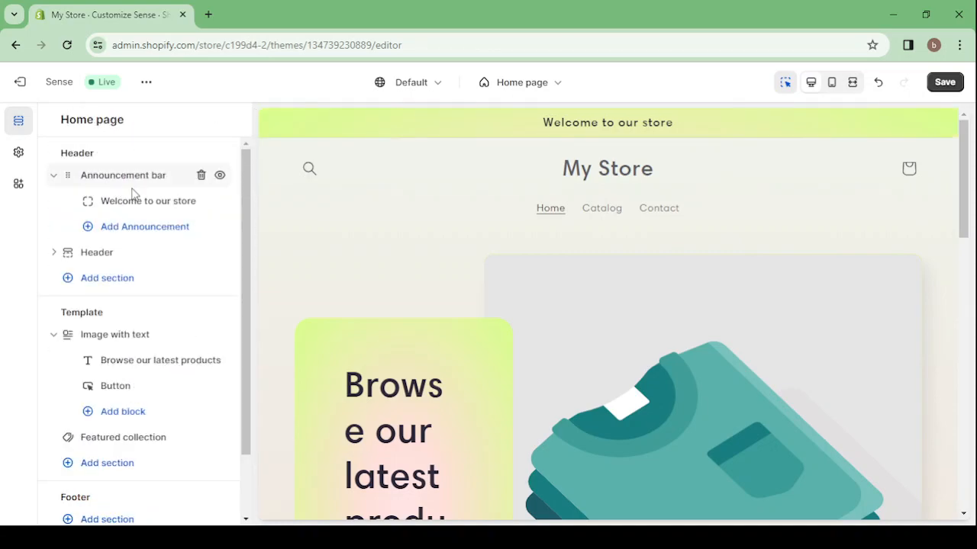
# View the text and link settings of the existing "Welcome to our store" announcement, and return to the section list.
pyautogui.click(162, 200)
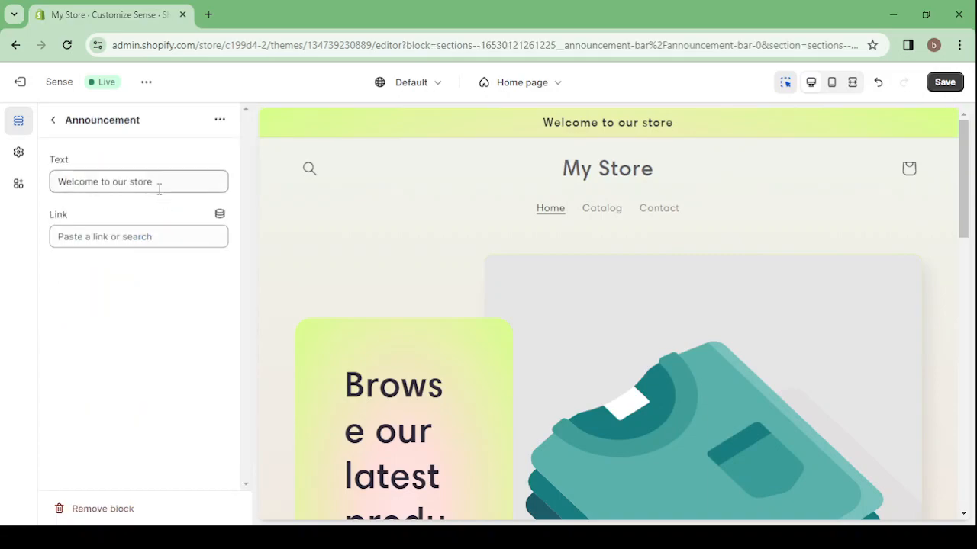
pyautogui.tripleClick(155, 178)
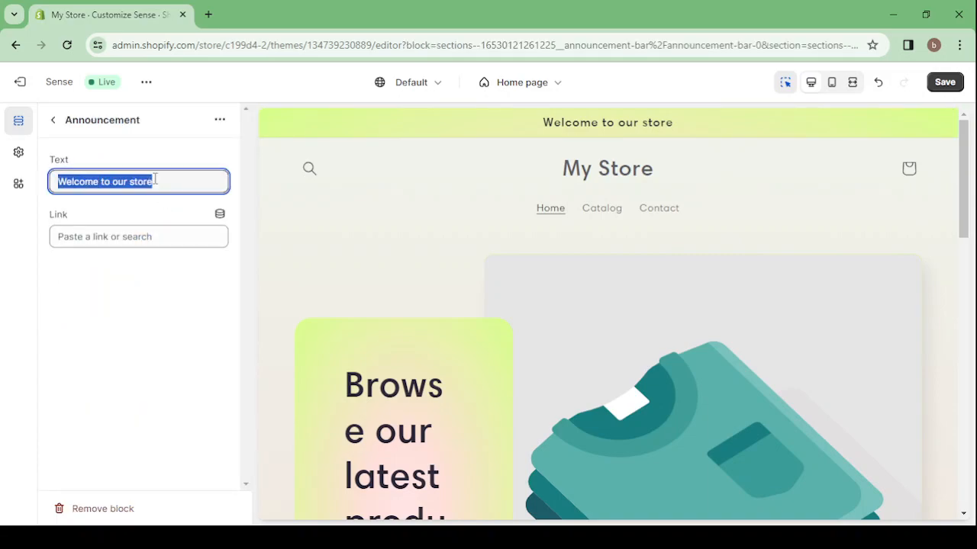
pyautogui.click(155, 179)
pyautogui.click(53, 120)
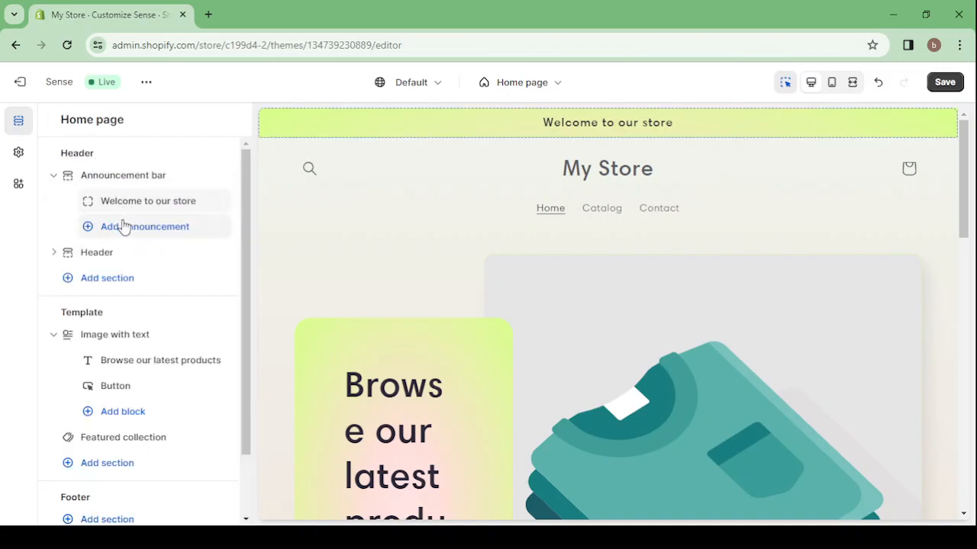
# Add a second announcement to the announcement bar with the text "50% OFF TODAY ONLY".
pyautogui.click(123, 226)
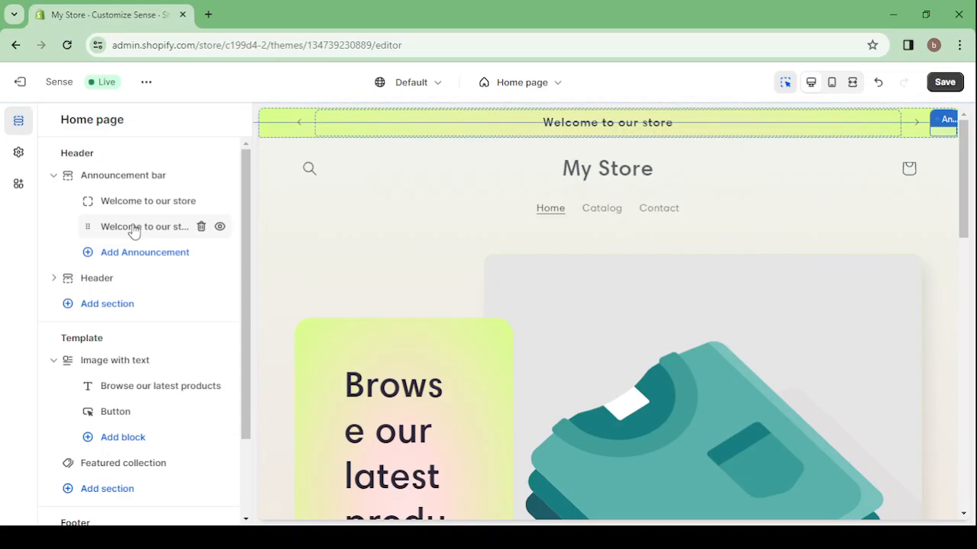
pyautogui.click(134, 231)
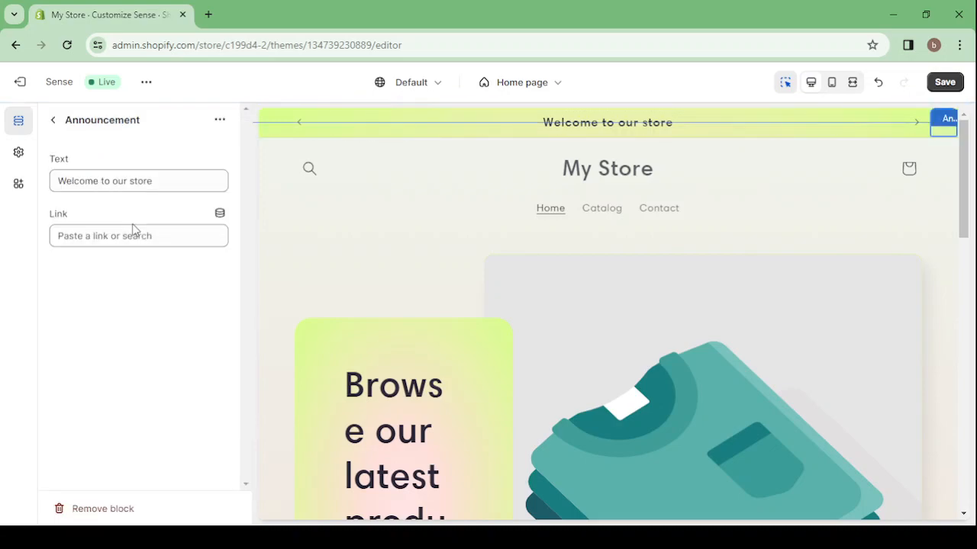
pyautogui.tripleClick(165, 180)
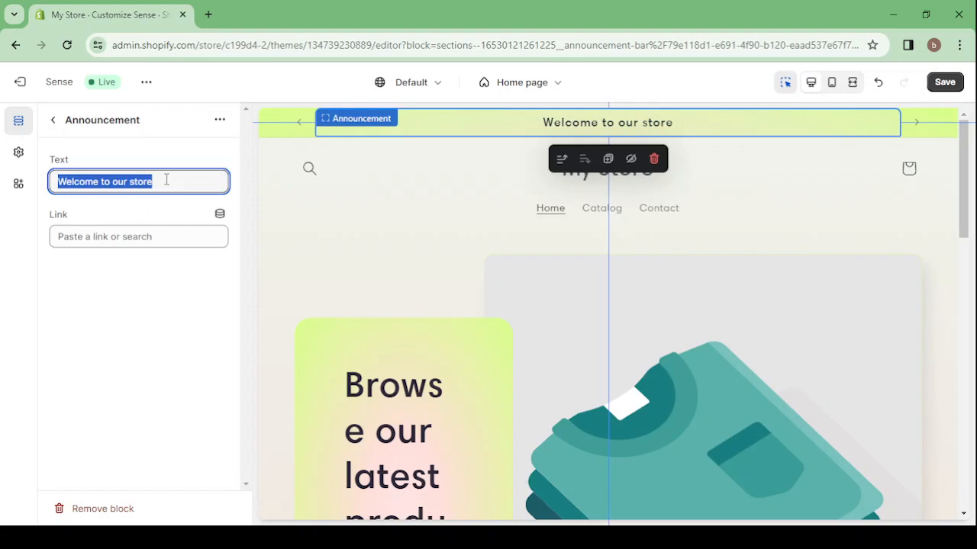
pyautogui.write('50')
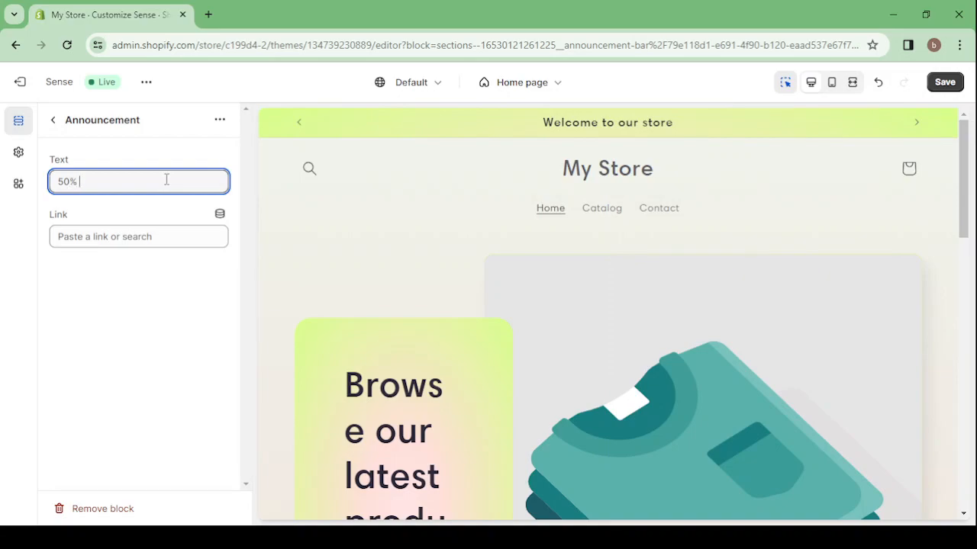
pyautogui.write('% OFF ')
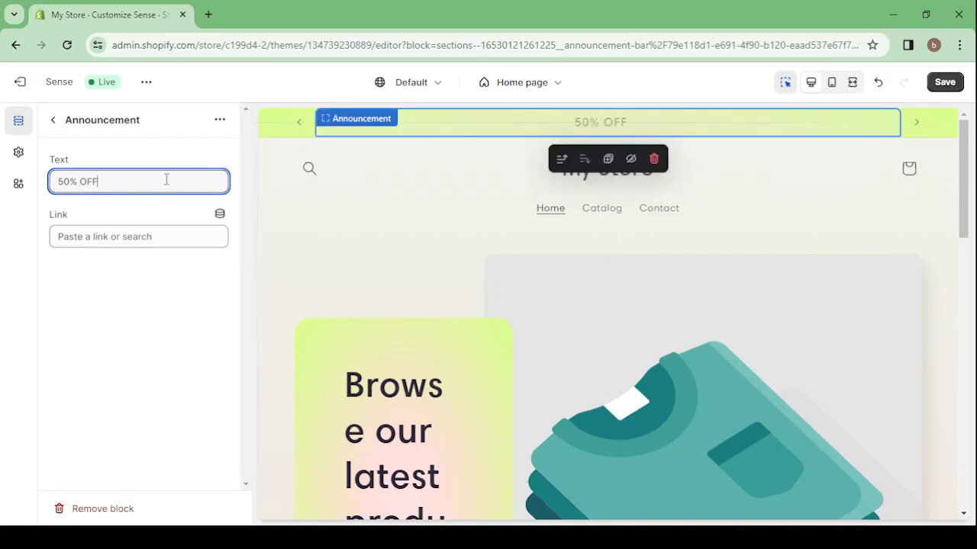
pyautogui.write('TODAY ')
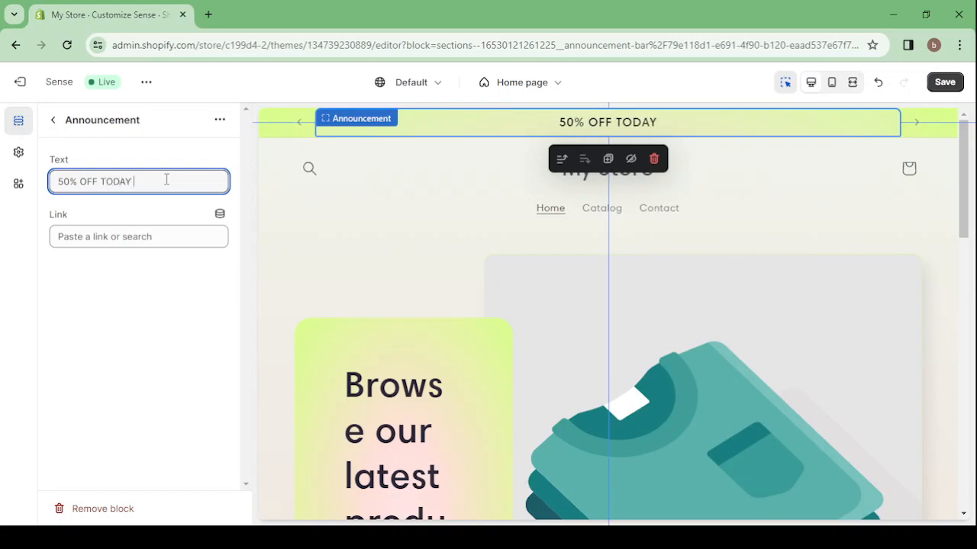
pyautogui.write('ONLY')
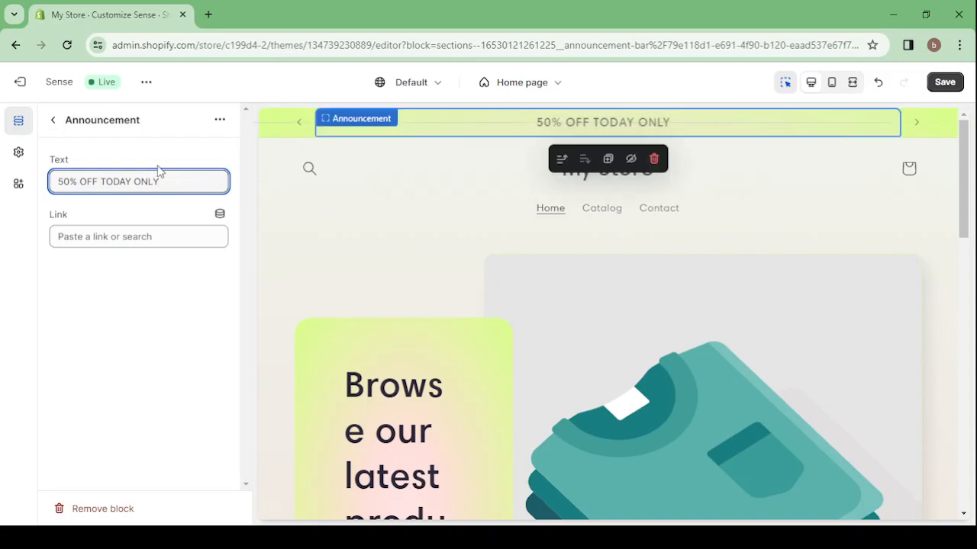
pyautogui.click(54, 120)
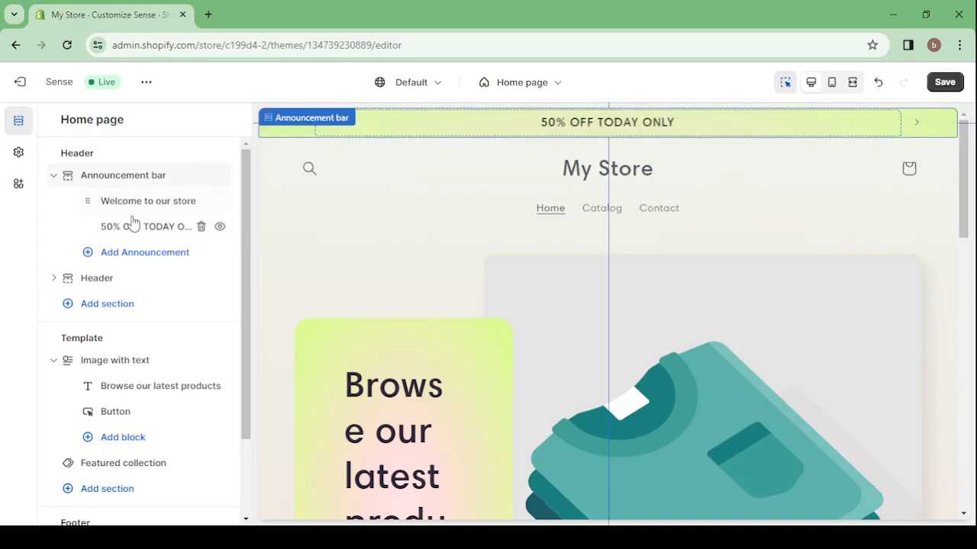
# Set the announcement bar to change announcements every 3 seconds.
pyautogui.click(120, 185)
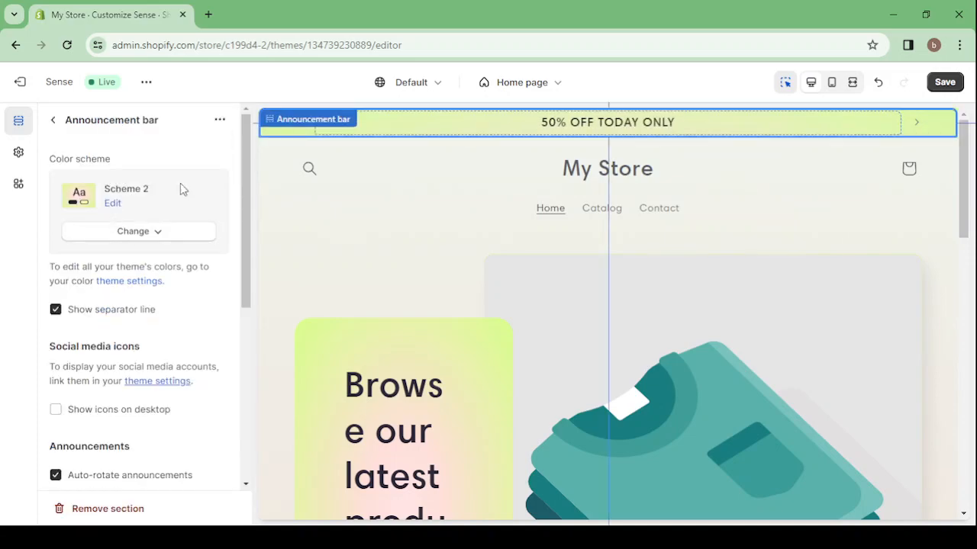
pyautogui.scroll(-2, 160, 321)
pyautogui.scroll(-1, 160, 320)
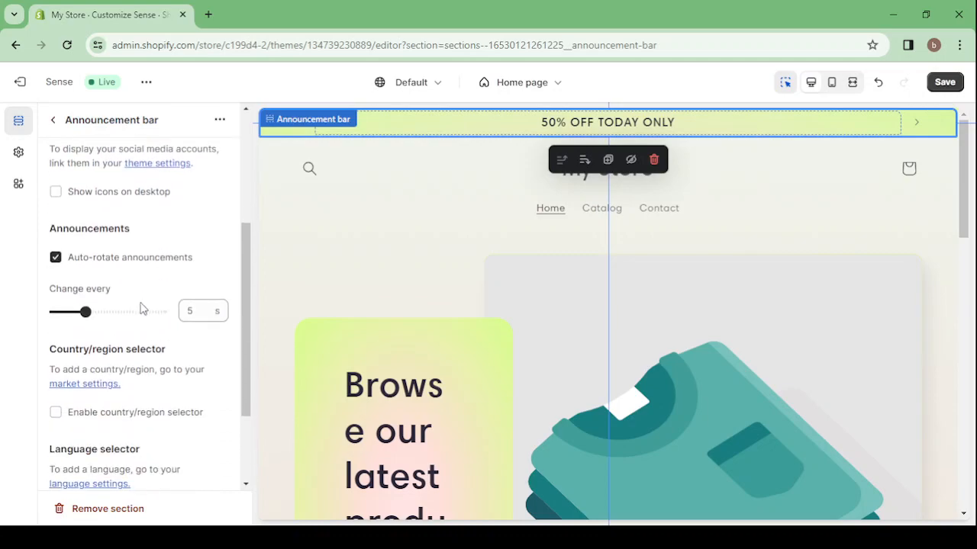
pyautogui.click(203, 312)
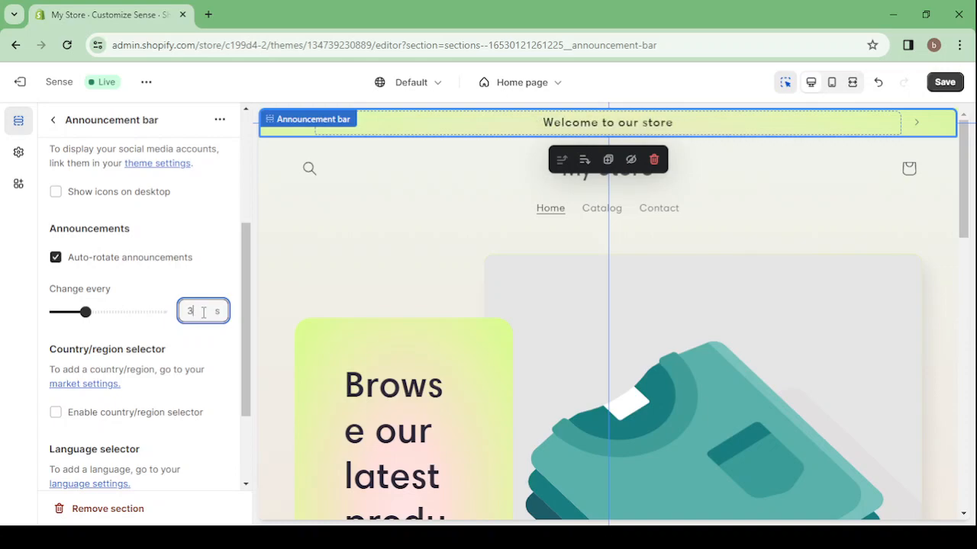
pyautogui.click(198, 319)
pyautogui.write('3')
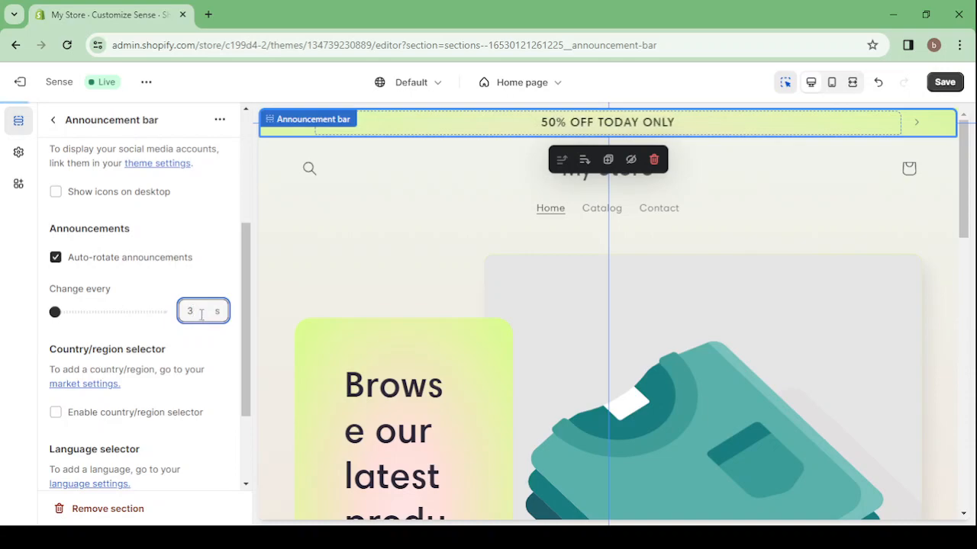
# Try out the country/region selector in the announcement bar's settings and disable it again.
pyautogui.click(222, 263)
pyautogui.scroll(-3, 222, 264)
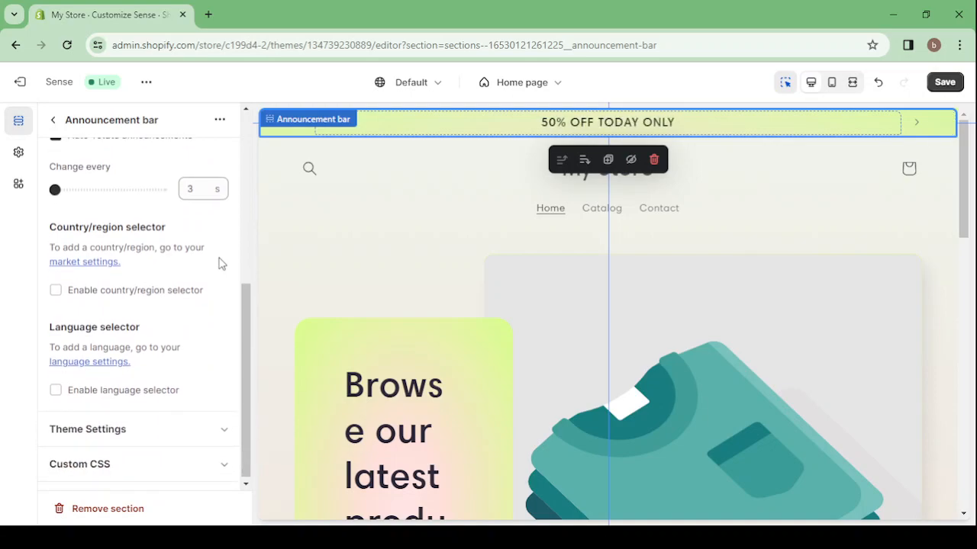
pyautogui.click(57, 290)
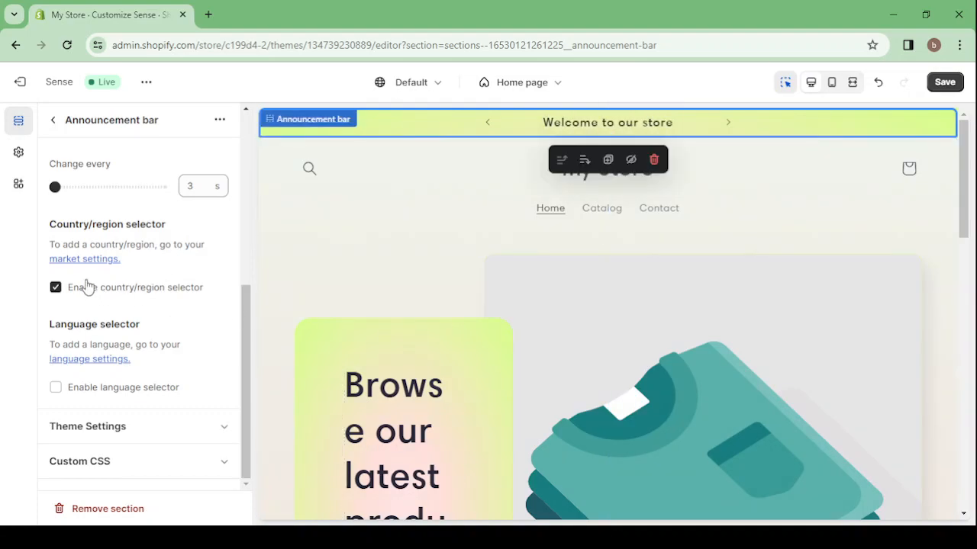
pyautogui.click(56, 288)
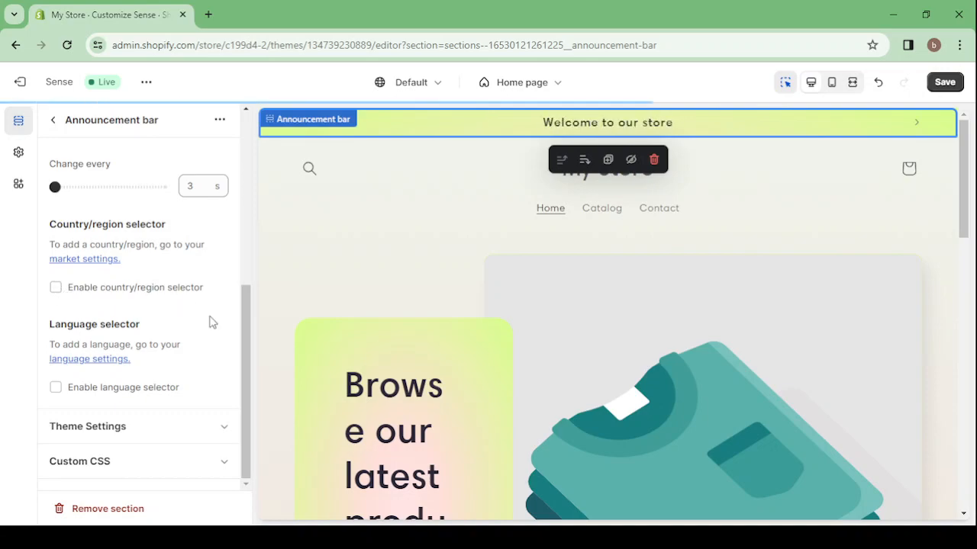
pyautogui.scroll(2, 211, 320)
pyautogui.scroll(2, 211, 321)
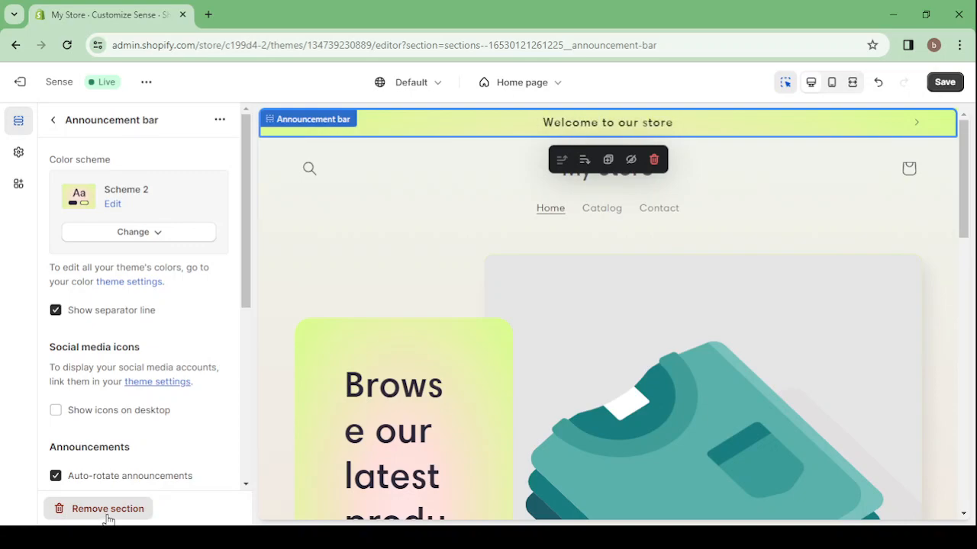
# Set the theme's logo to the free smartwatch close-up image from the Staff Favorites category.
pyautogui.click(55, 122)
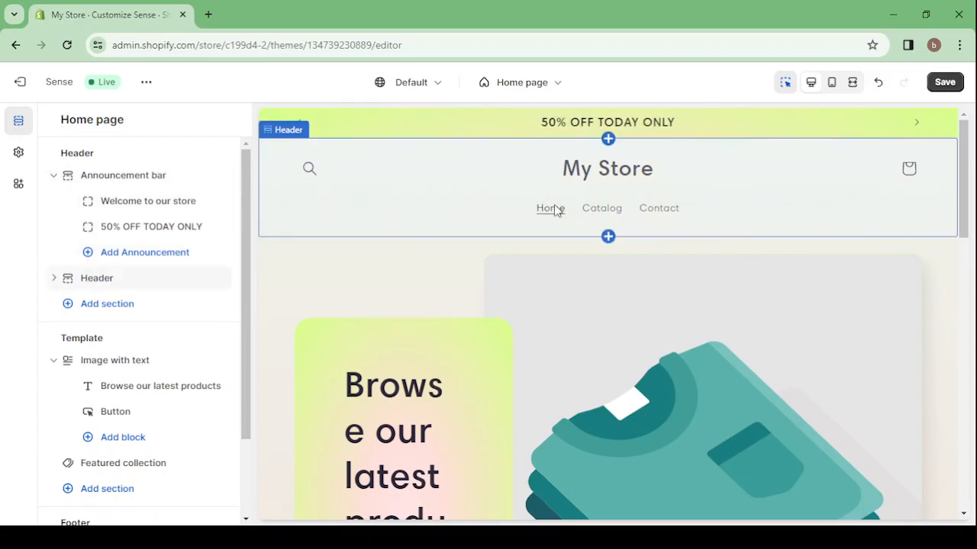
pyautogui.click(536, 178)
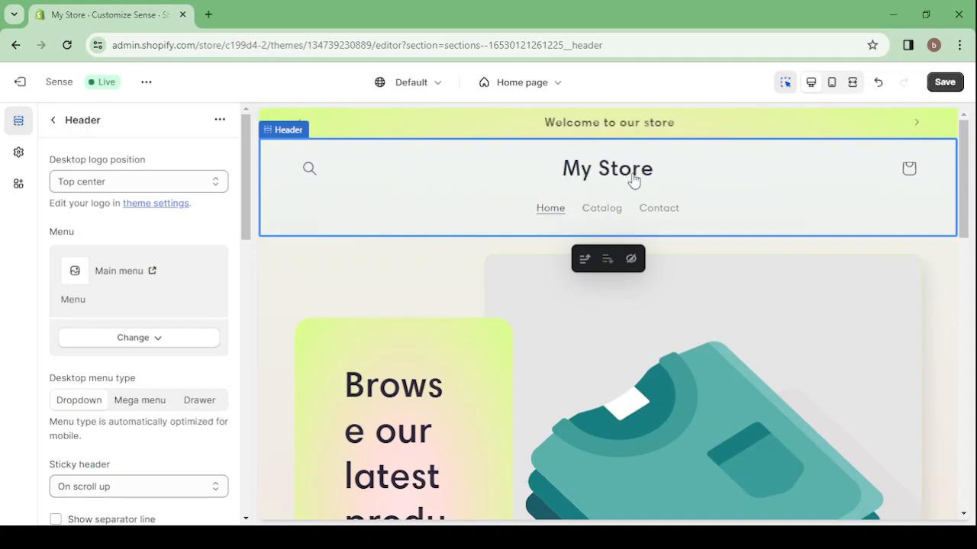
pyautogui.click(18, 155)
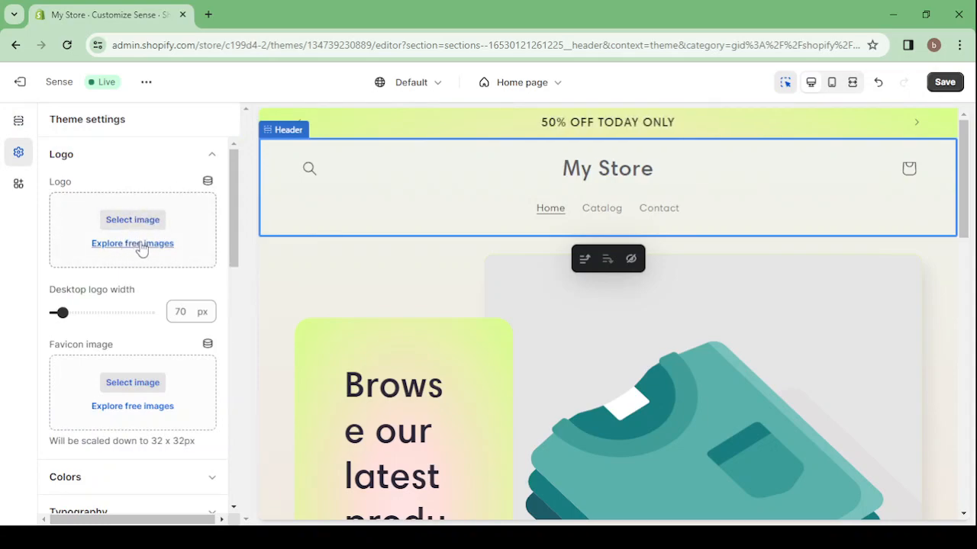
pyautogui.click(141, 246)
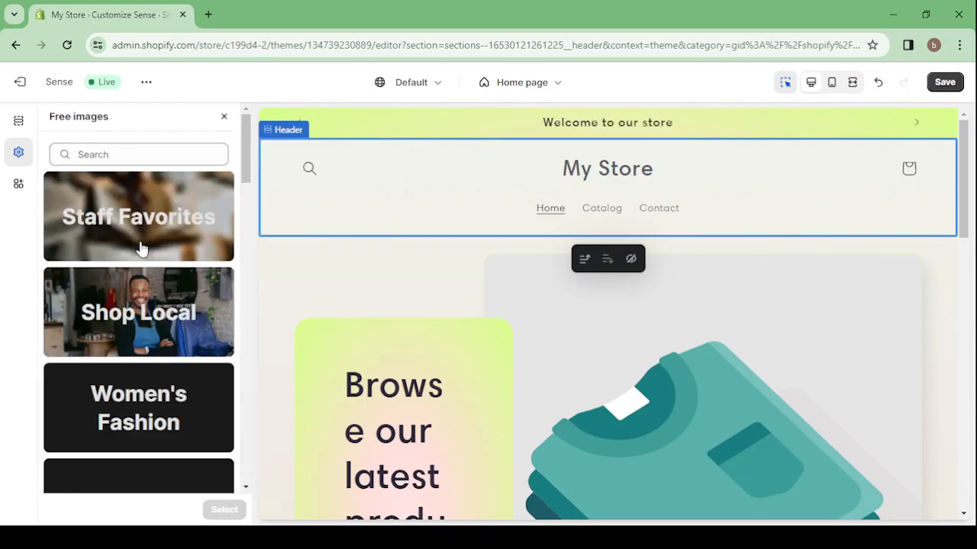
pyautogui.scroll(-2, 165, 284)
pyautogui.scroll(2, 163, 281)
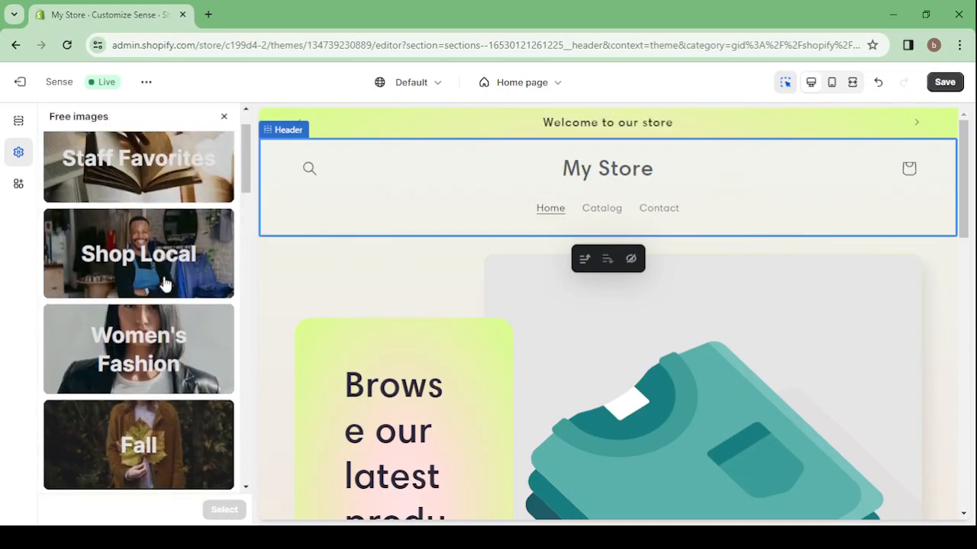
pyautogui.click(177, 235)
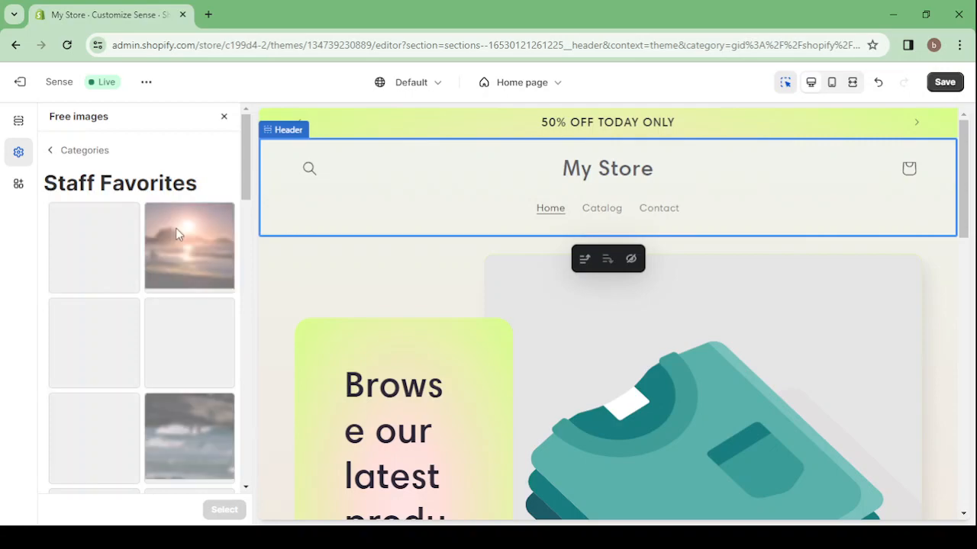
pyautogui.scroll(-4, 146, 260)
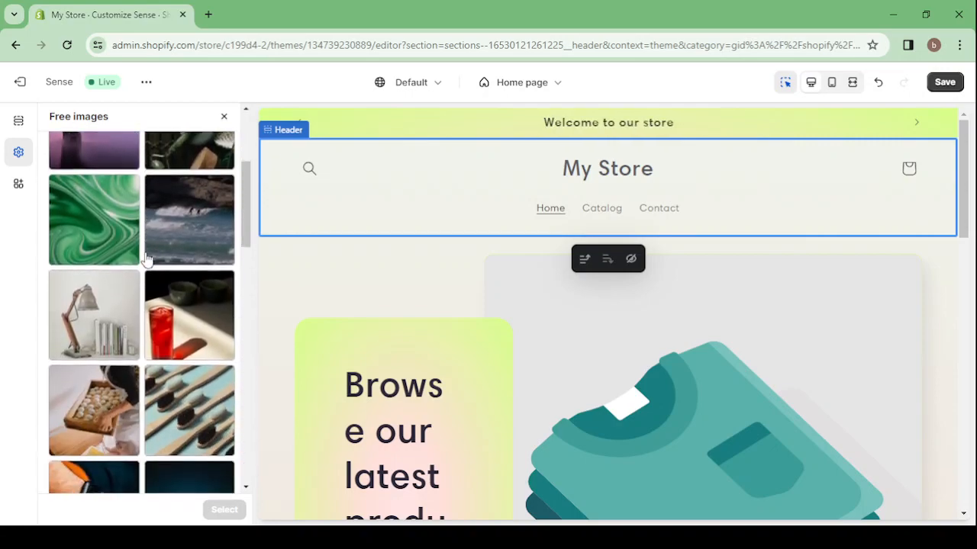
pyautogui.click(93, 455)
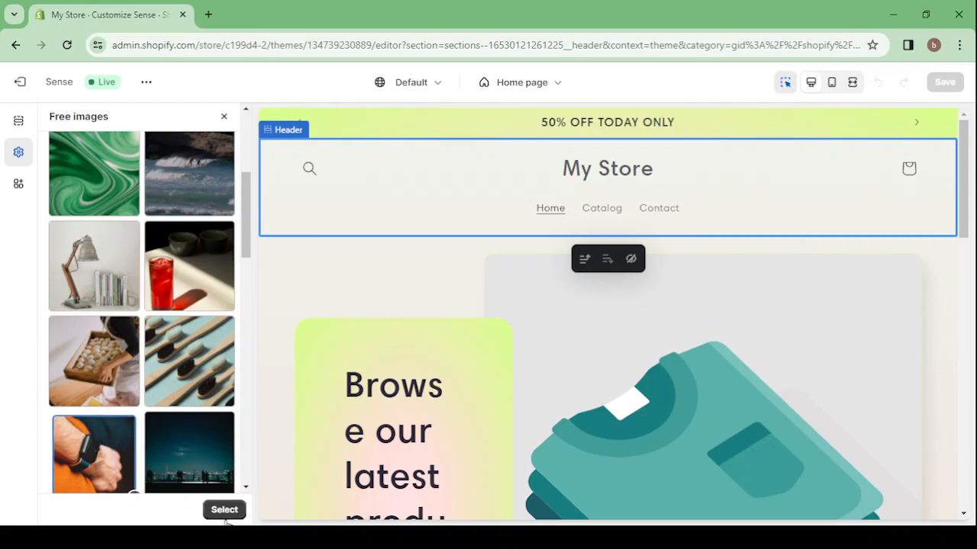
pyautogui.click(228, 512)
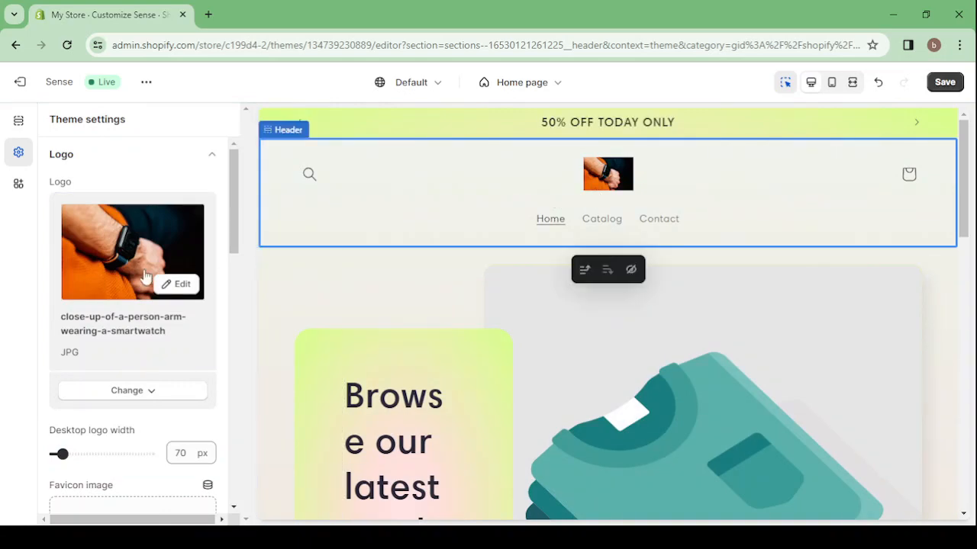
# Review the theme's logo width and favicon settings, and preview the home page in mobile and fullscreen views.
pyautogui.scroll(-2, 137, 267)
pyautogui.scroll(-2, 137, 364)
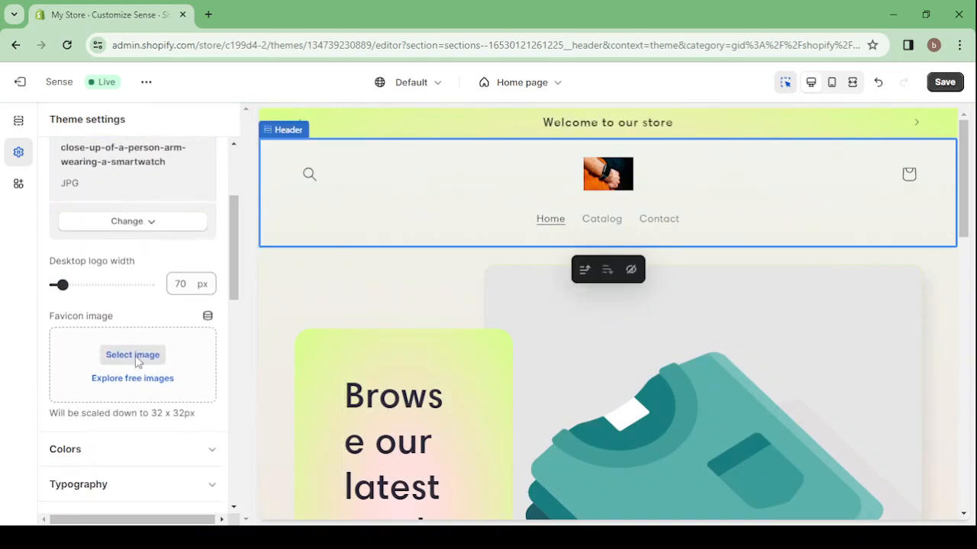
pyautogui.scroll(4, 135, 361)
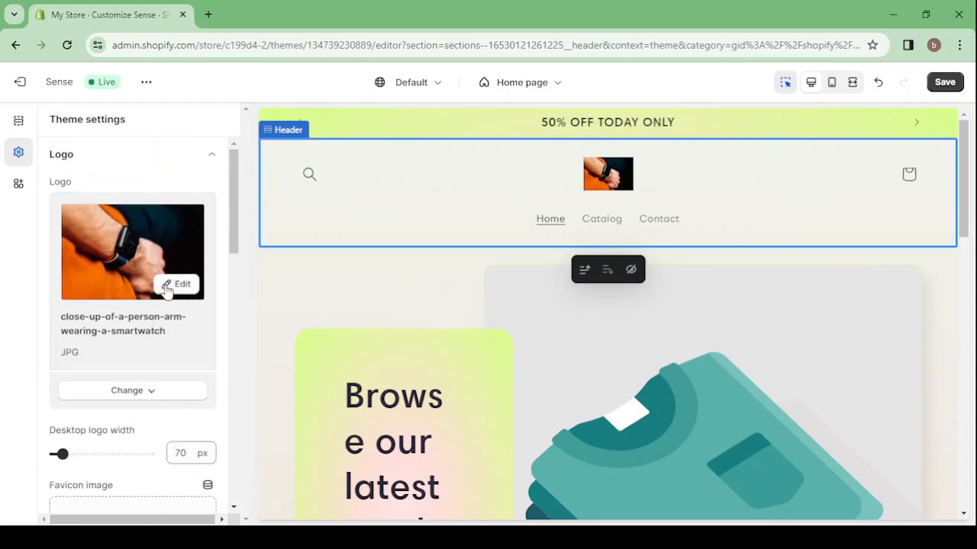
pyautogui.scroll(-4, 163, 283)
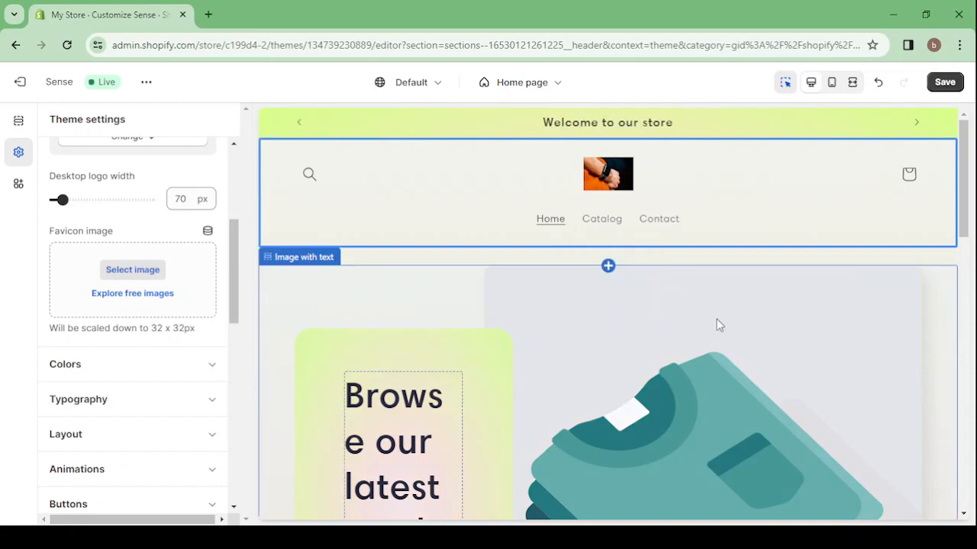
pyautogui.scroll(-2, 772, 301)
pyautogui.scroll(2, 772, 302)
pyautogui.click(834, 88)
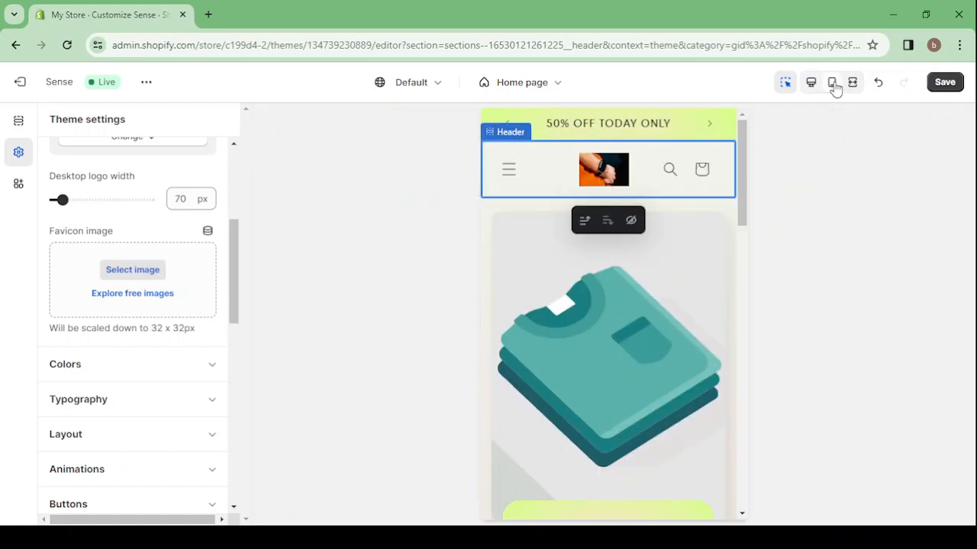
pyautogui.click(853, 86)
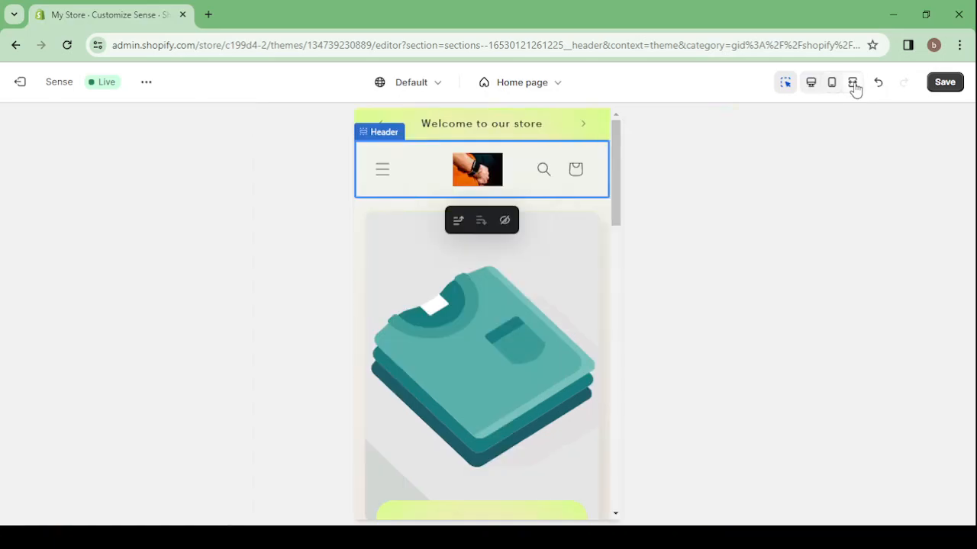